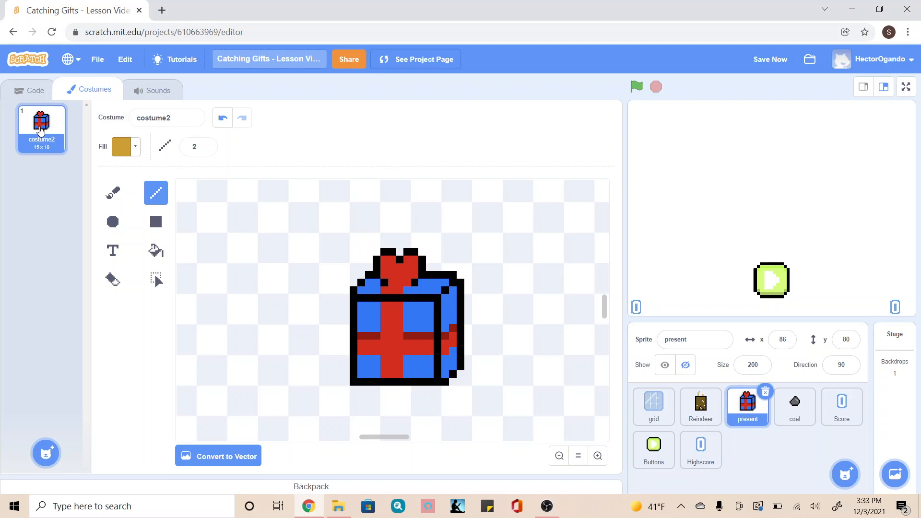
Review the present sprite's scripts, from the game-over scripts back up to the Go to spot definition.
click(27, 98)
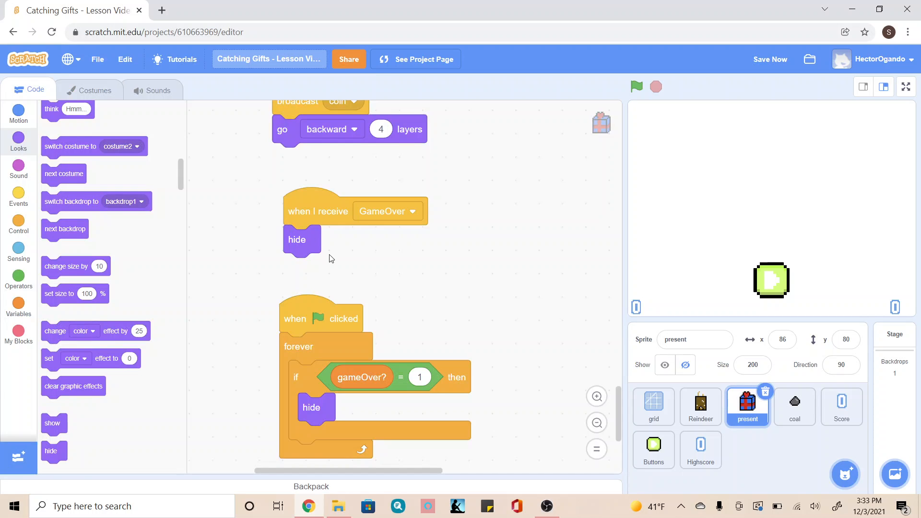
scroll(351, 268, up, 6)
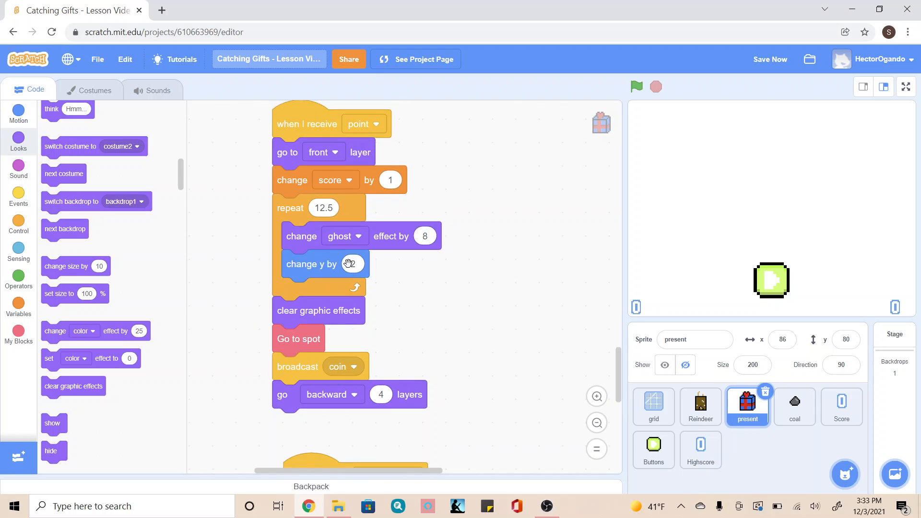
scroll(446, 184, up, 15)
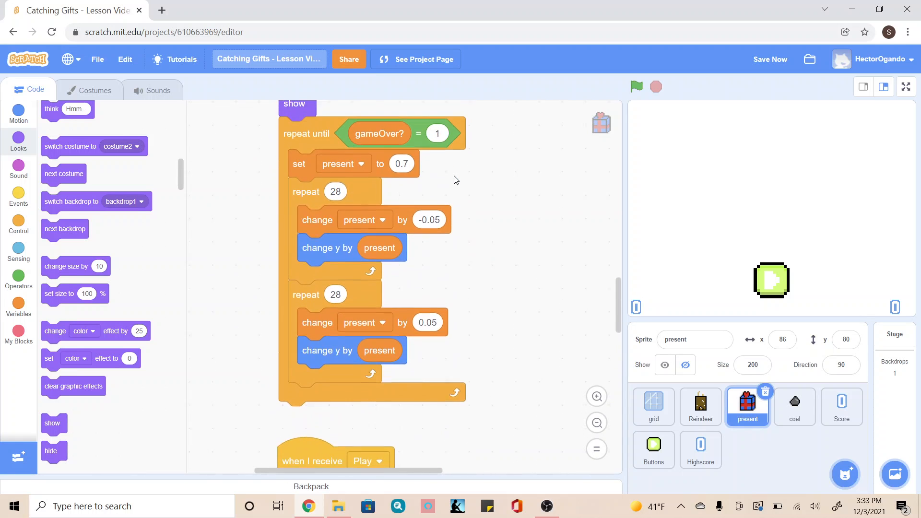
scroll(455, 180, up, 15)
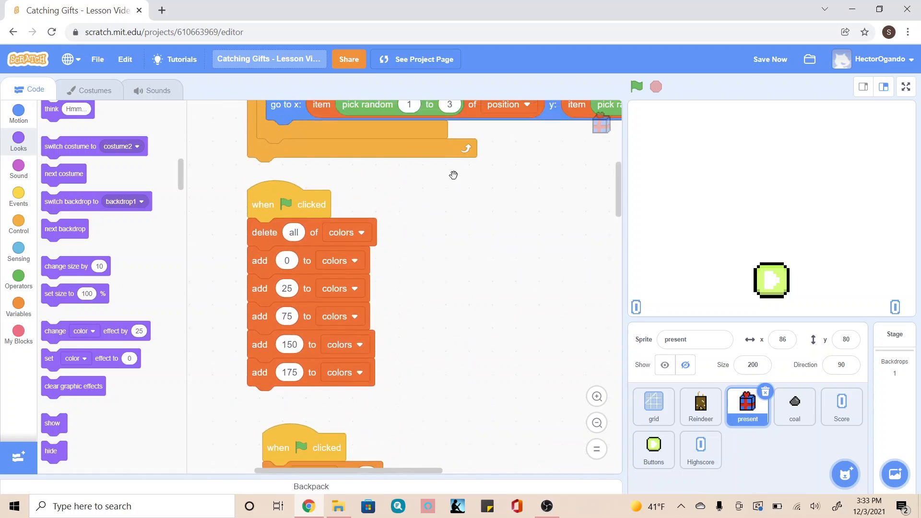
scroll(454, 175, up, 1)
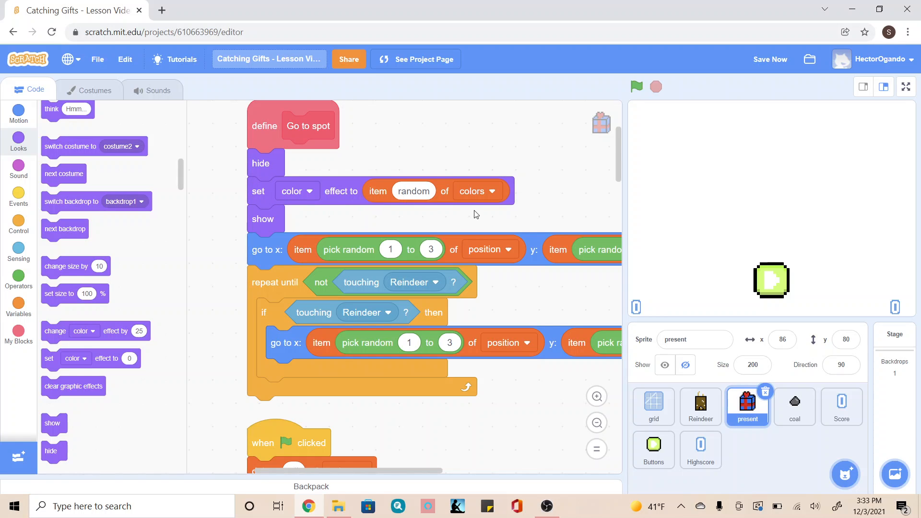
Duplicate the present sprite's costume2 and convert the copy to vector.
click(86, 91)
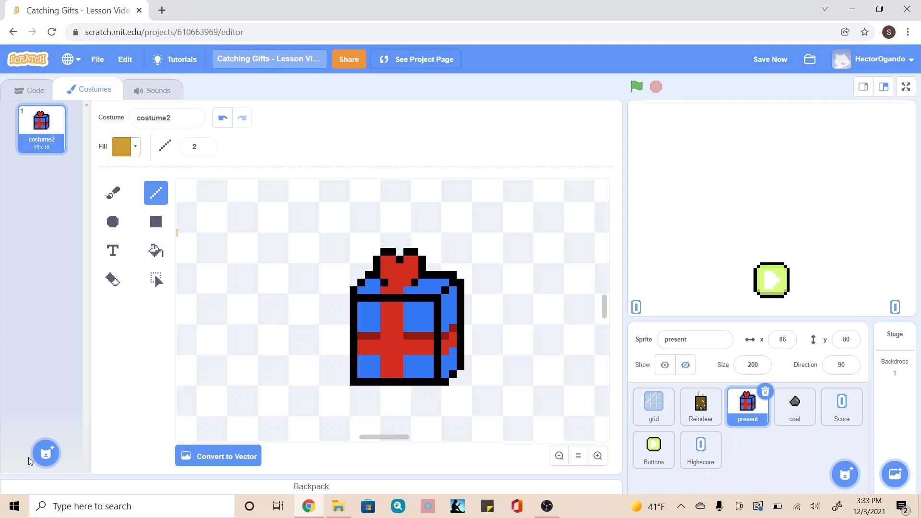
mouse_move(44, 453)
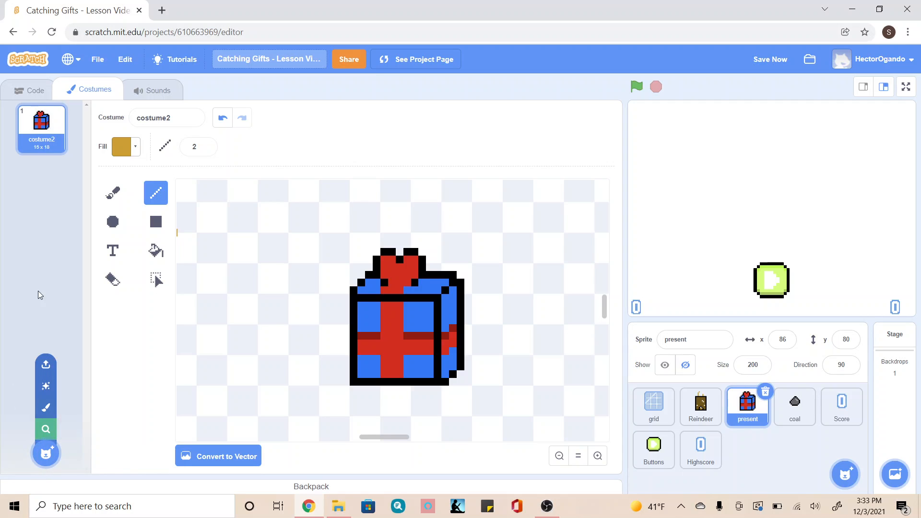
right_click(44, 133)
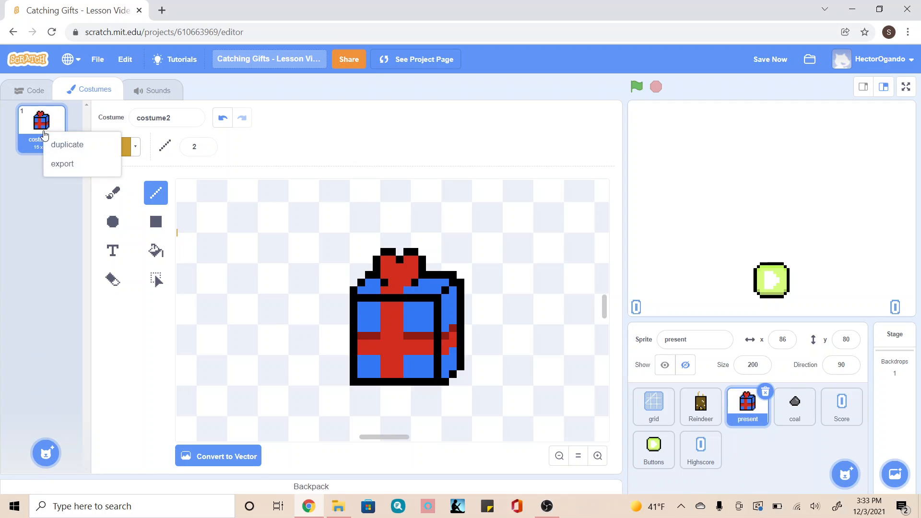
click(63, 144)
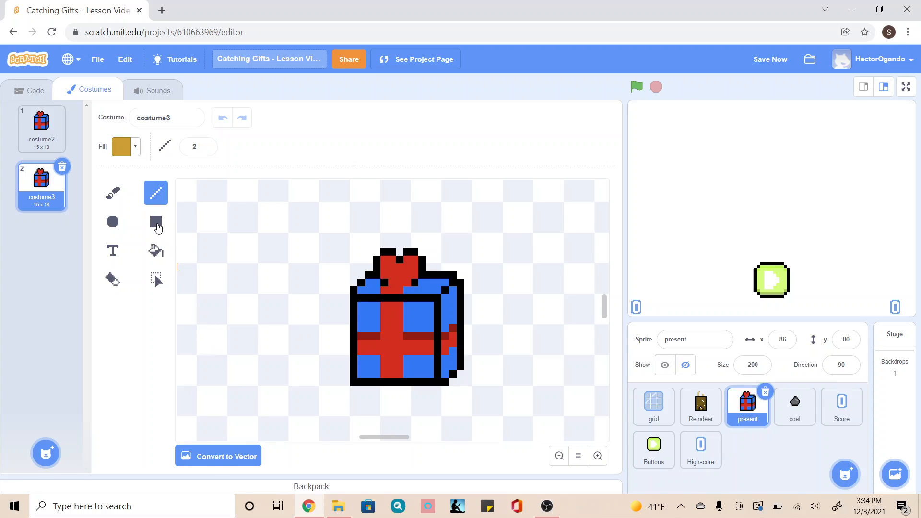
click(217, 464)
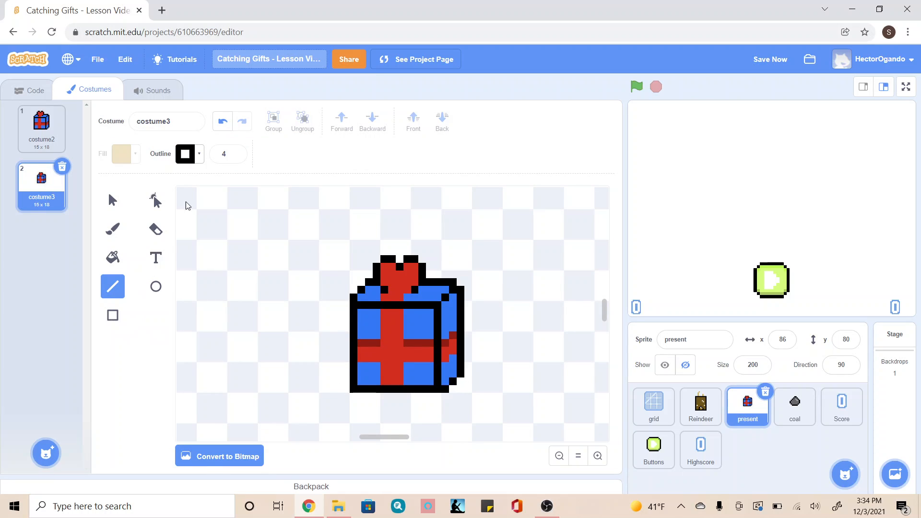
click(113, 200)
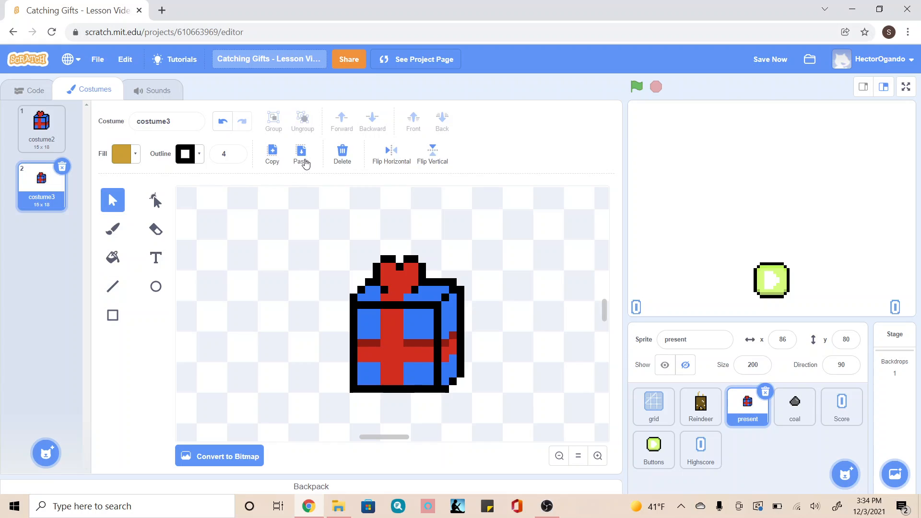
click(302, 153)
key(Delete)
Draw an unfilled square frame with a black outline of width 4 around the present in costume3.
click(112, 316)
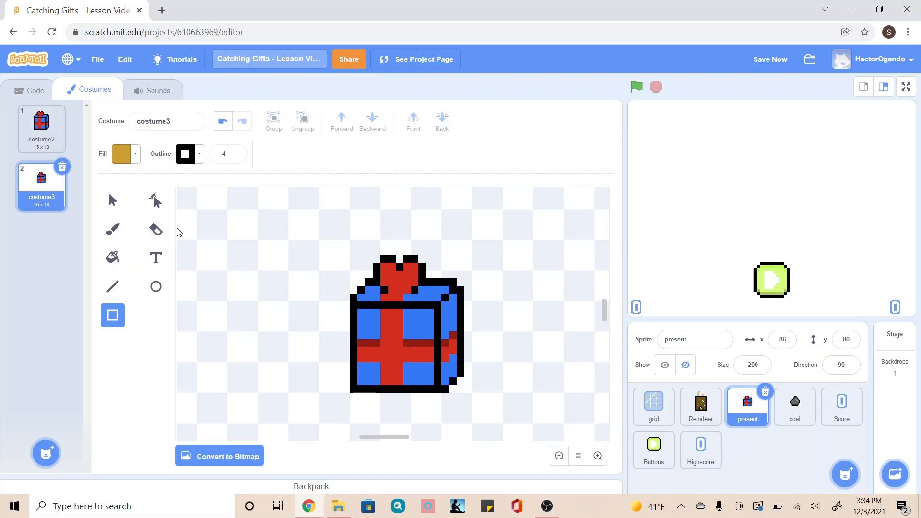
click(135, 154)
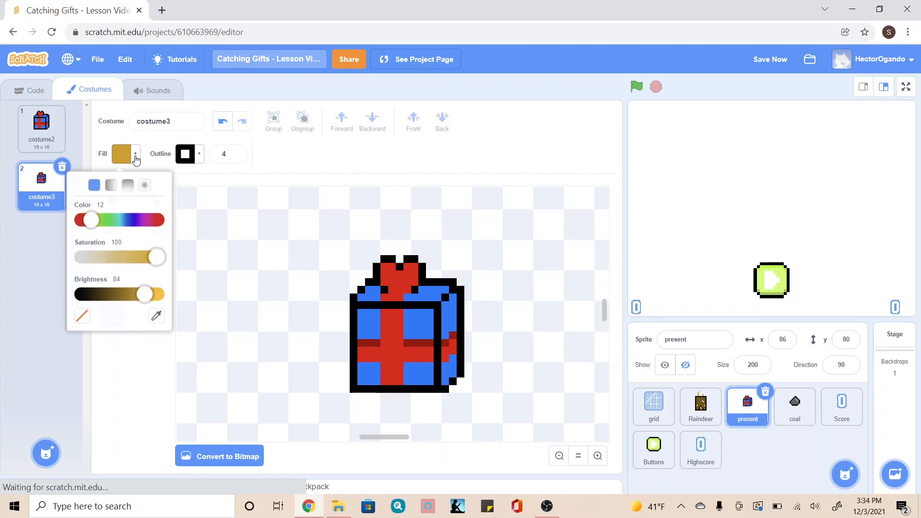
click(82, 315)
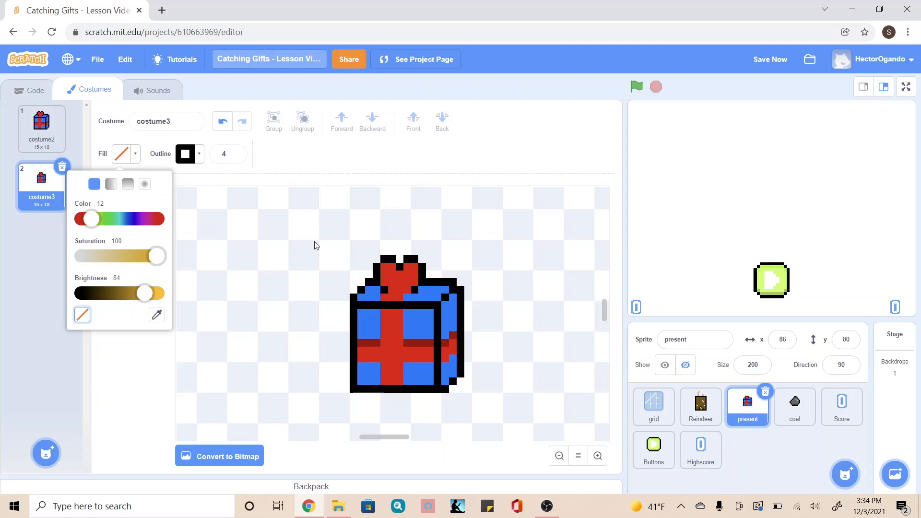
drag(319, 244, 498, 420)
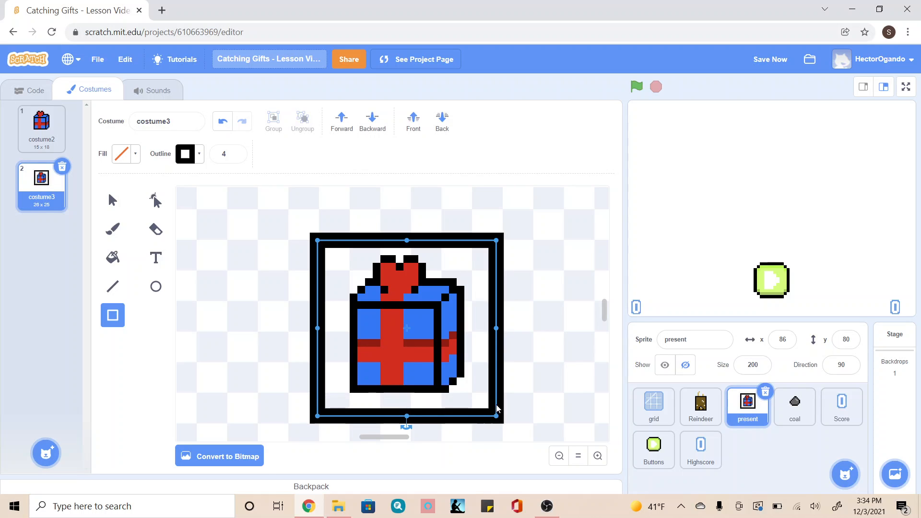
click(234, 237)
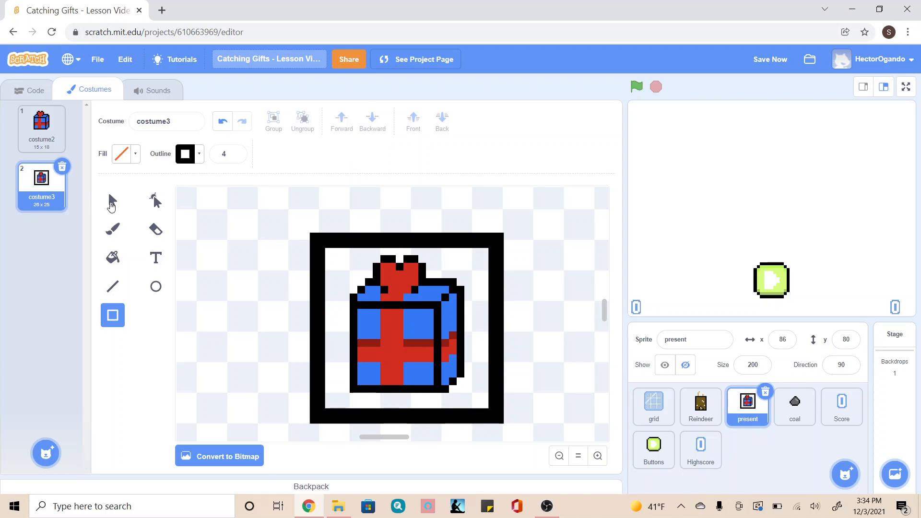
Delete the present drawing inside the square frame, keeping only the frame.
click(111, 204)
click(402, 346)
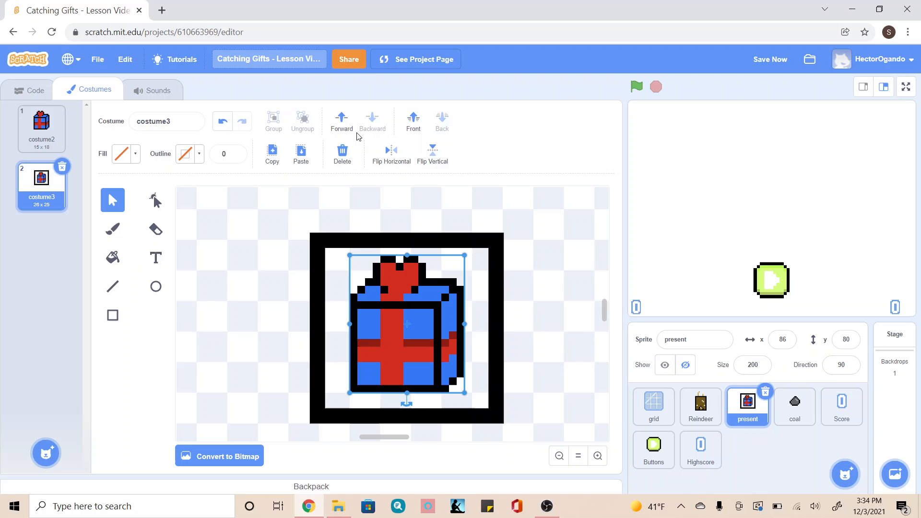
click(341, 155)
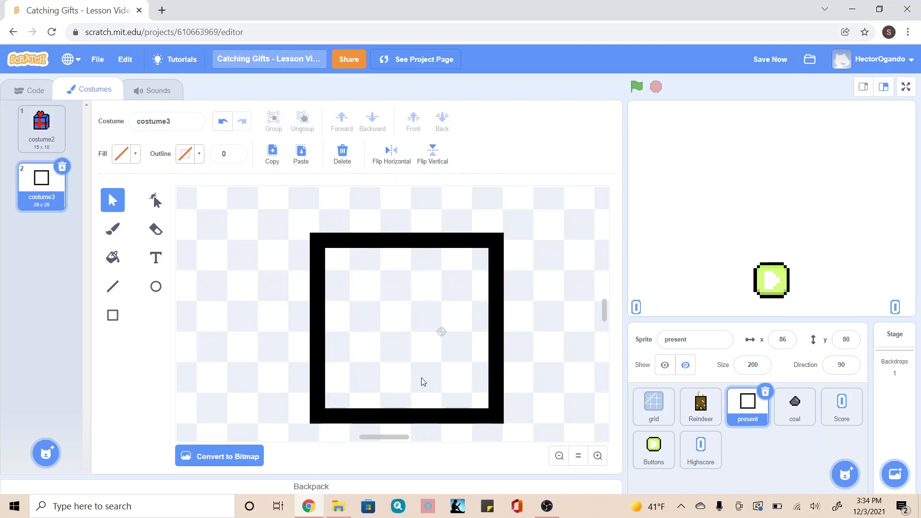
Draw a wide, flat purple ellipse with a near-black outline of width 1 in the upper half of the frame.
click(154, 289)
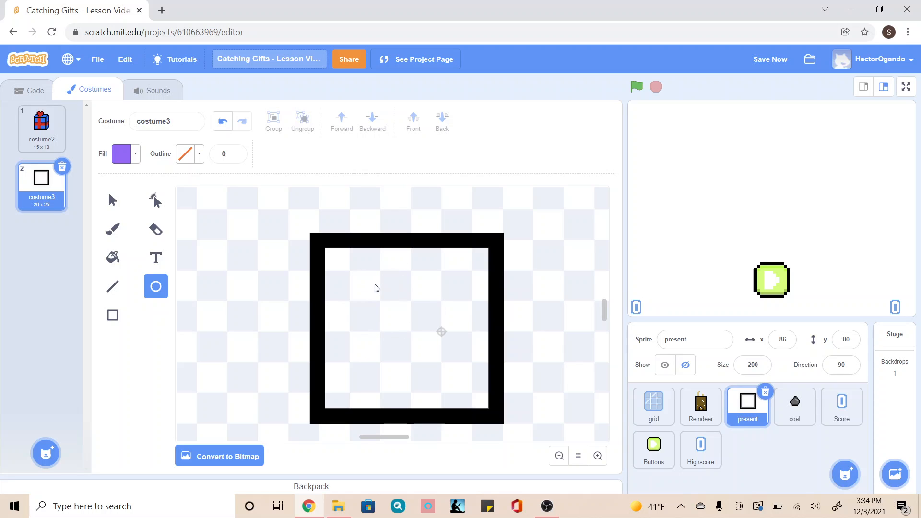
drag(358, 286, 445, 315)
click(221, 122)
click(191, 154)
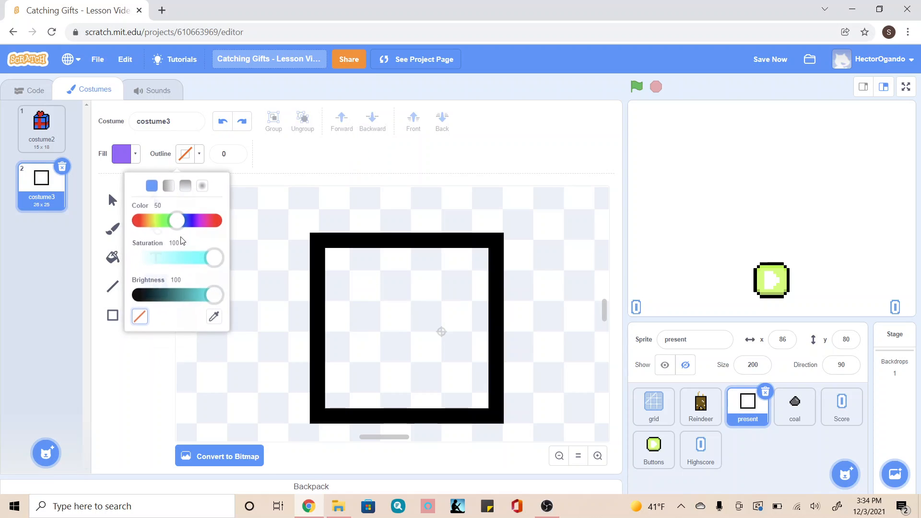
click(151, 296)
click(142, 365)
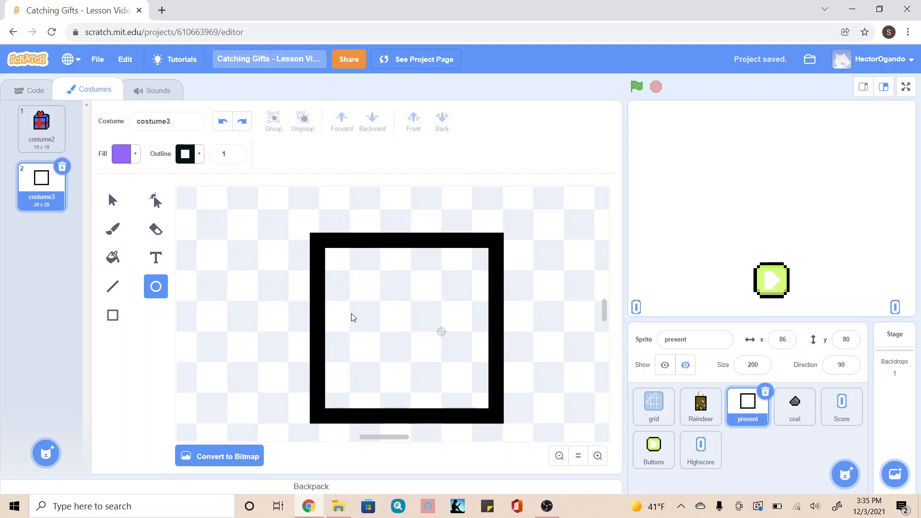
drag(349, 312, 433, 307)
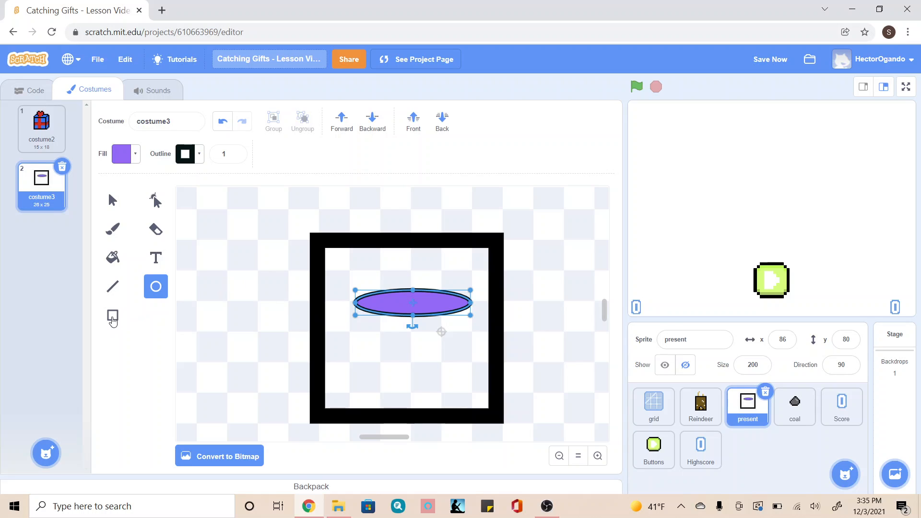
Draw a purple rectangle as wide as the ellipse, extending down from the ellipse's middle, and align its sides with the ellipse.
click(112, 315)
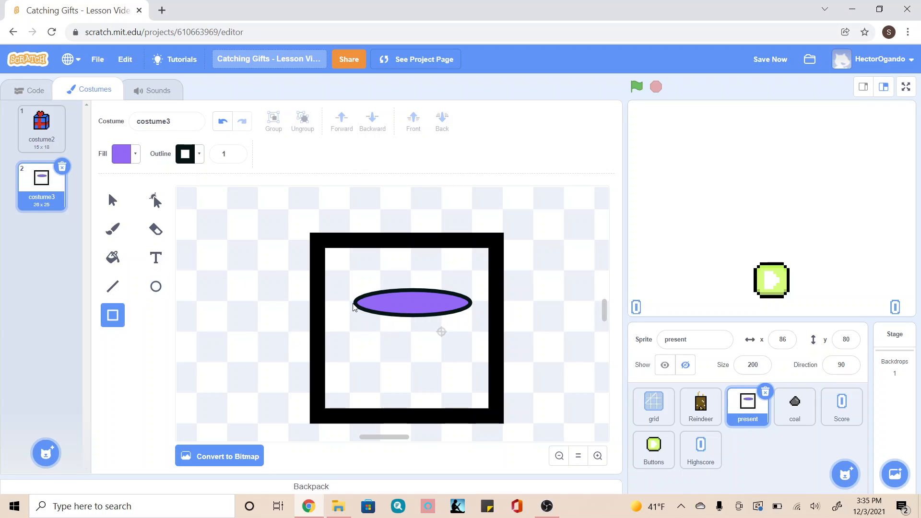
drag(353, 302, 472, 374)
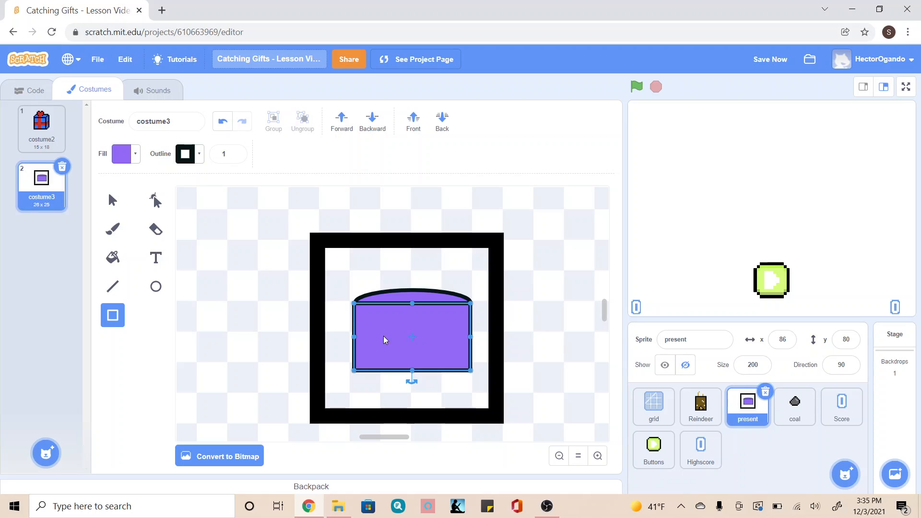
drag(351, 337, 353, 337)
click(345, 339)
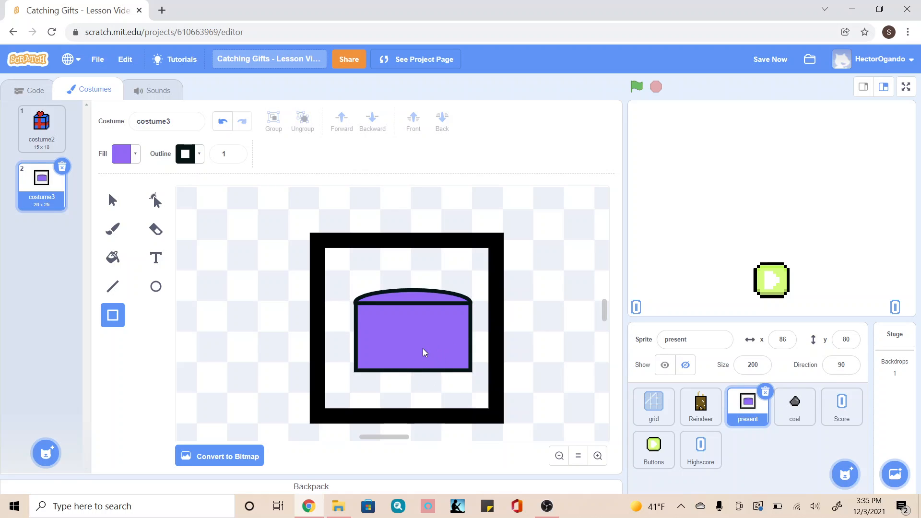
Reshape the rectangle's upper edge into a smooth downward curve that follows the ellipse, adding points at its middle and on both sides.
click(154, 201)
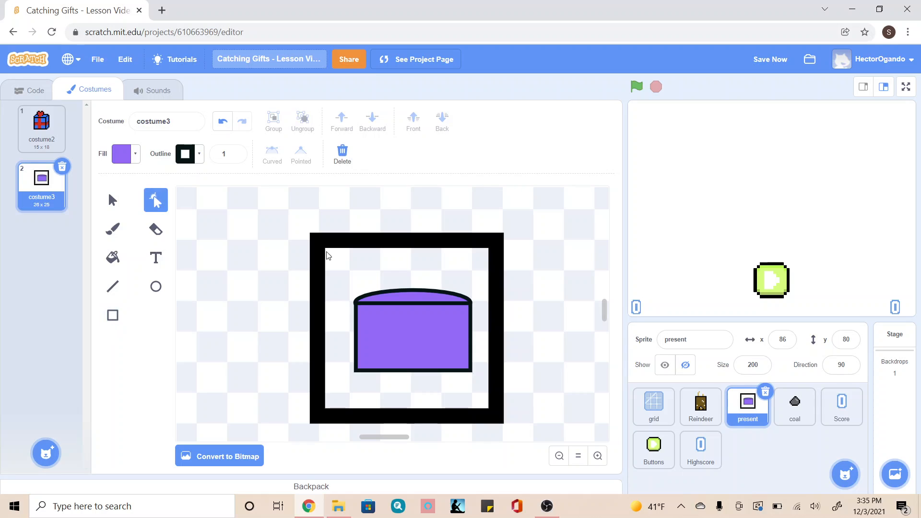
click(597, 455)
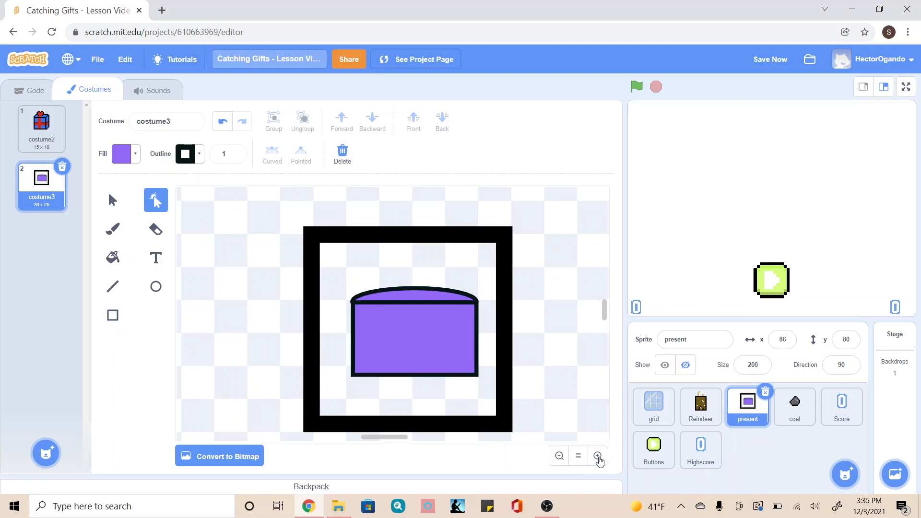
click(597, 455)
click(598, 455)
click(461, 373)
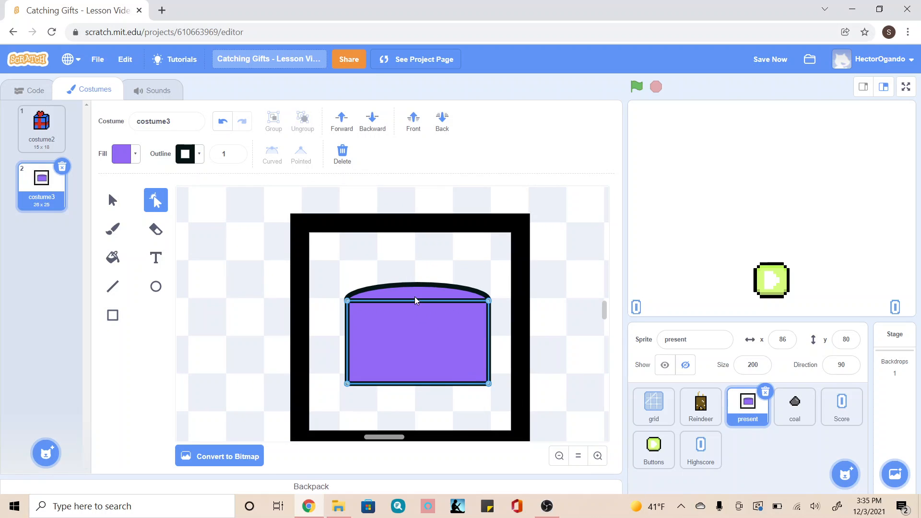
drag(415, 303, 417, 315)
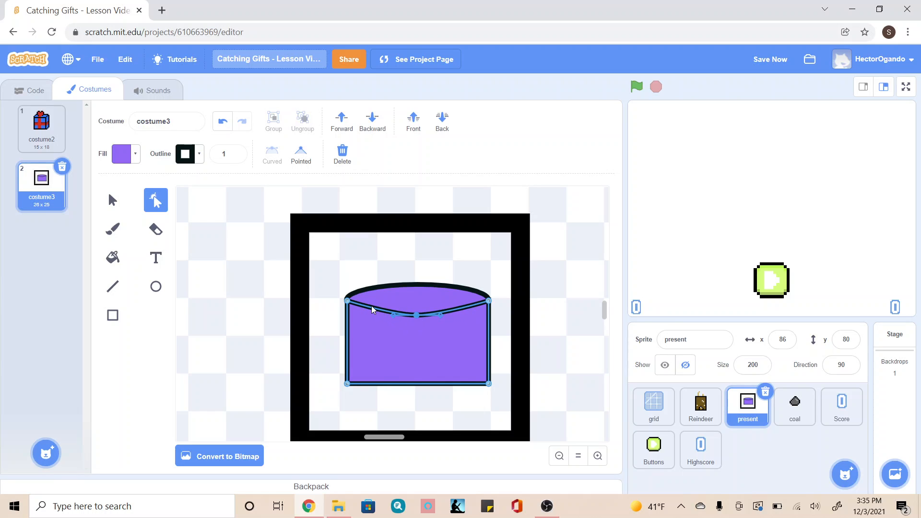
click(373, 309)
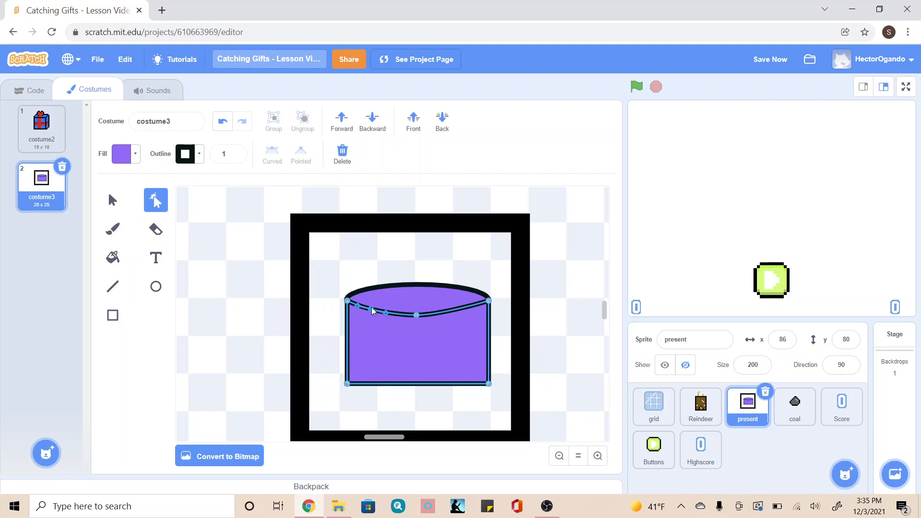
click(458, 310)
drag(458, 311, 459, 312)
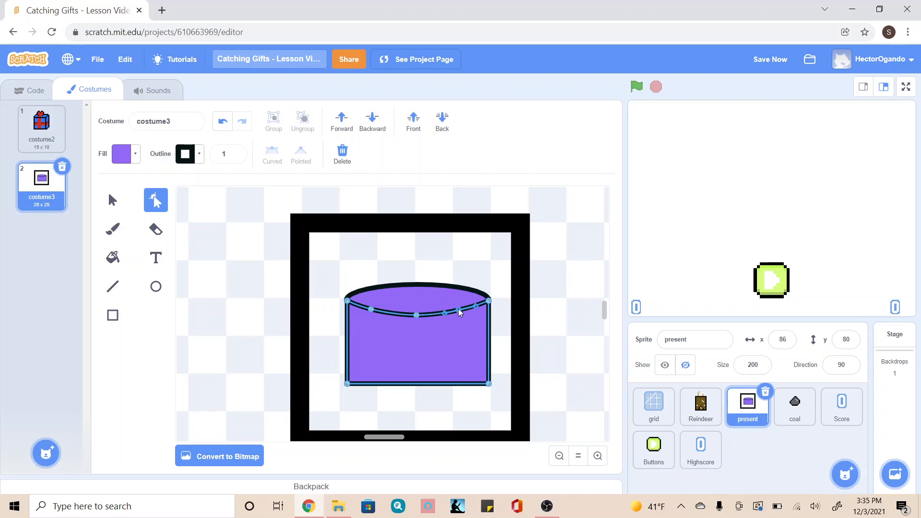
click(441, 255)
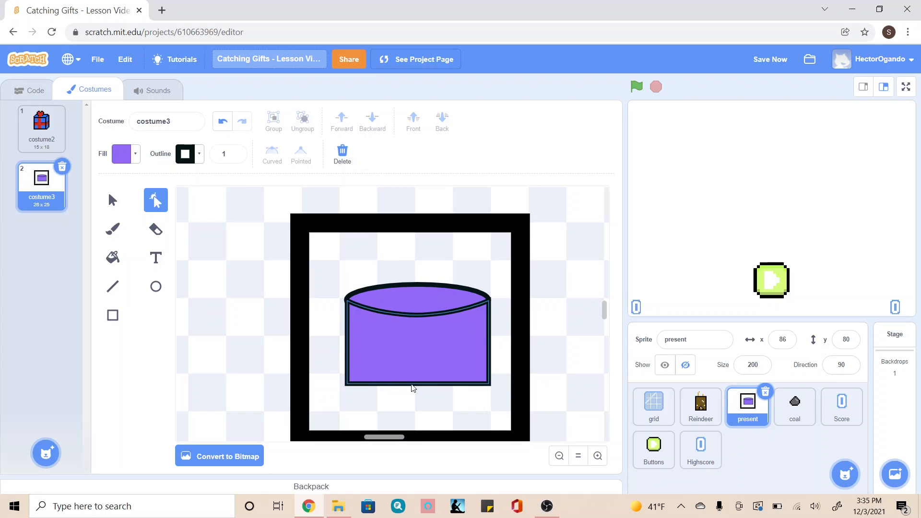
Reshape the lower edge of the cylinder's body into a smooth downward curve, adding points at its middle and on both sides.
click(416, 383)
click(417, 384)
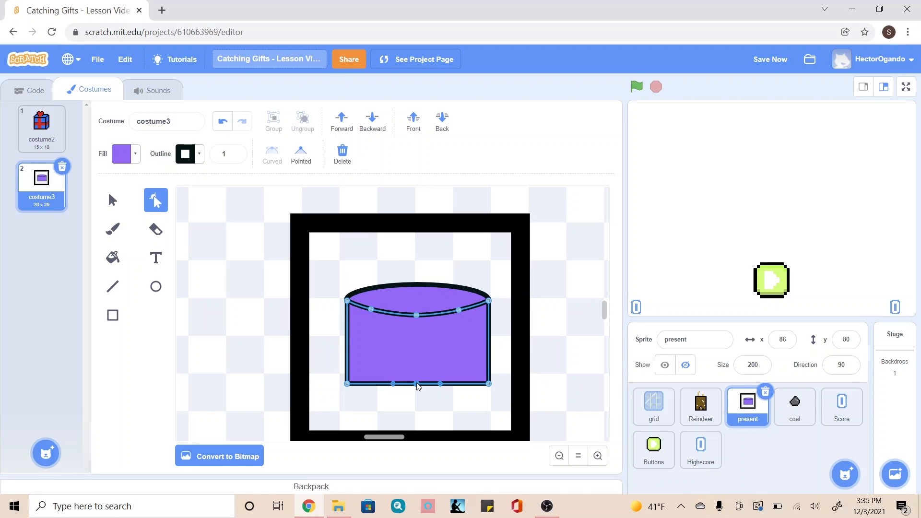
drag(417, 385, 417, 403)
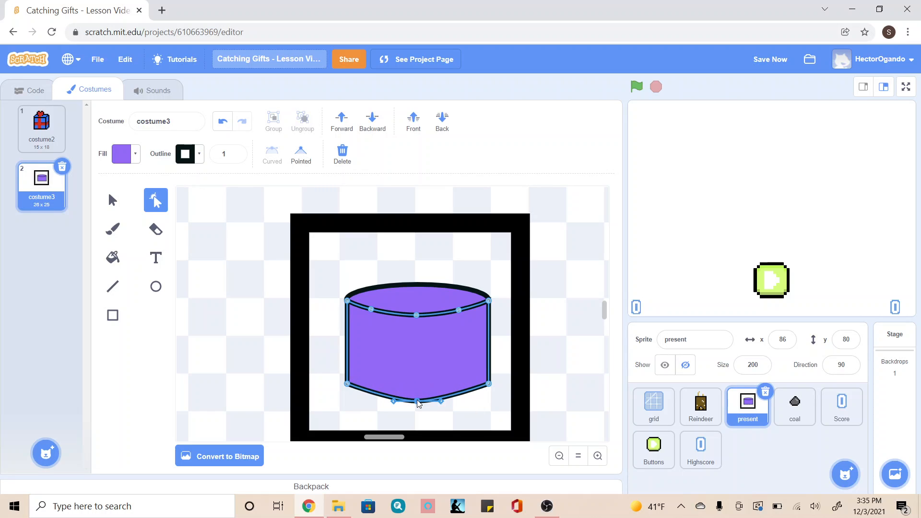
click(367, 394)
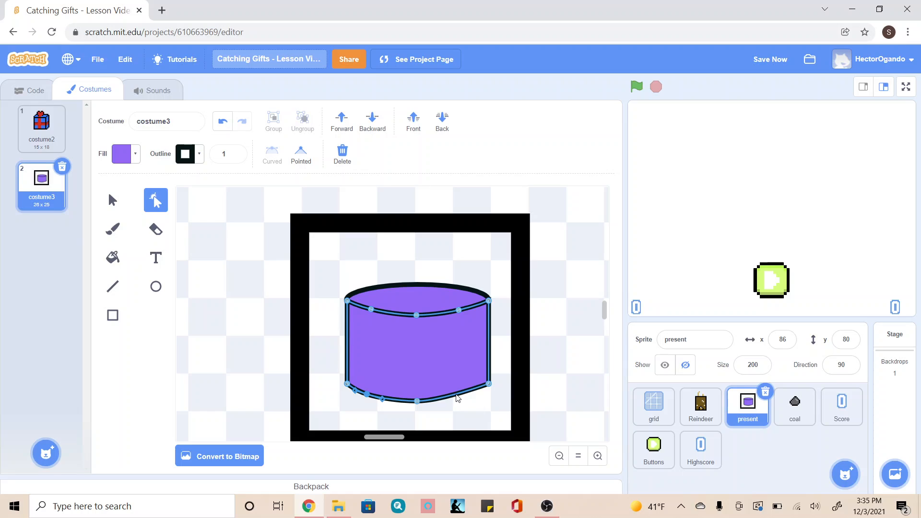
drag(456, 395, 460, 398)
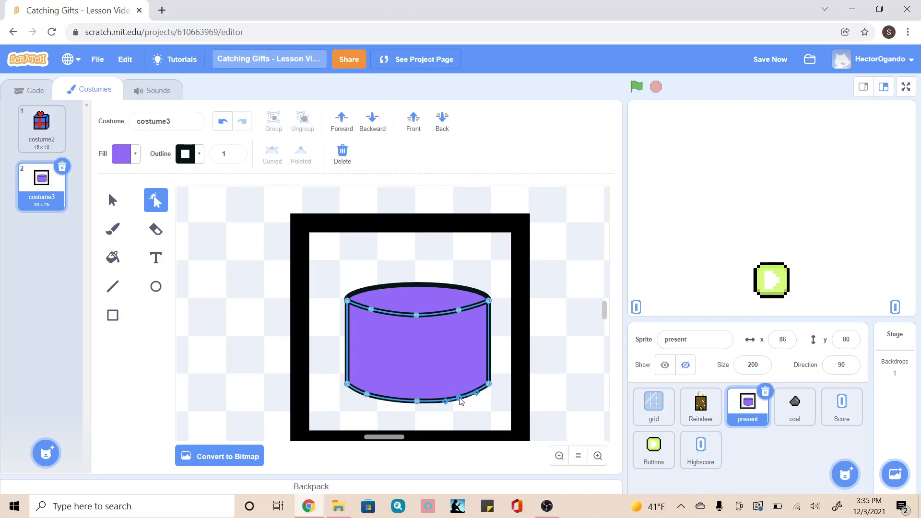
click(478, 405)
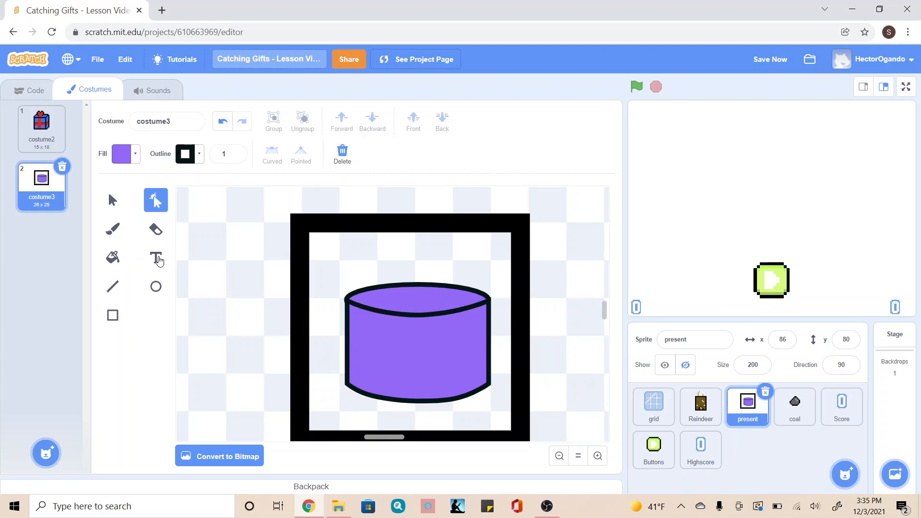
click(111, 233)
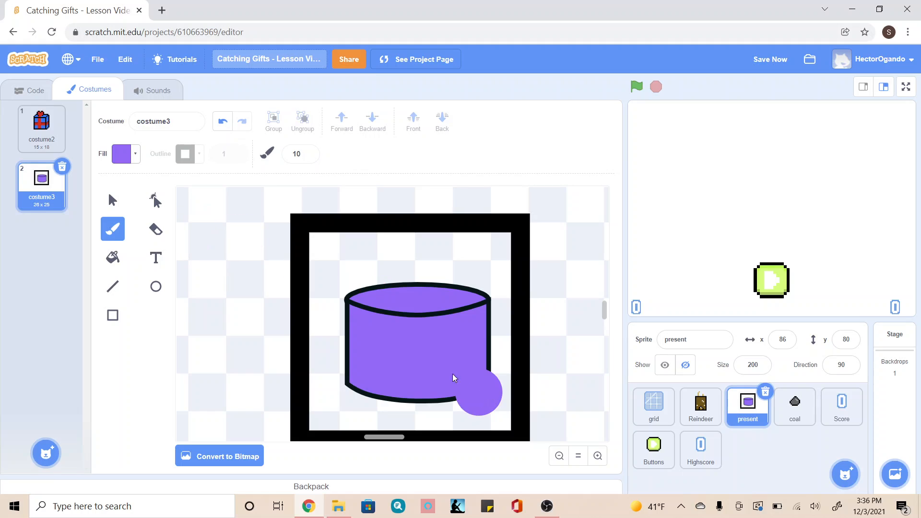
click(308, 156)
click(308, 156)
click(308, 156)
click(308, 157)
click(308, 156)
click(309, 156)
click(308, 156)
click(308, 156)
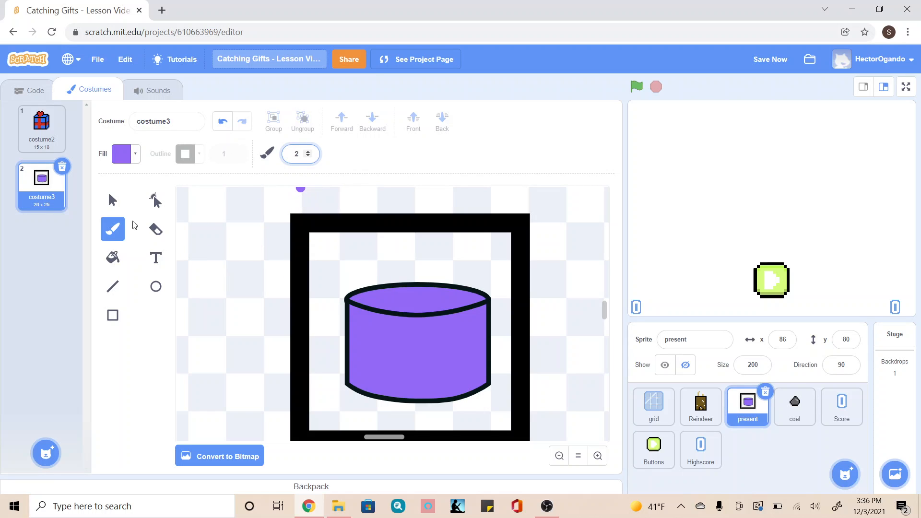
Try a short red line of width 11 at the cylinder's lower middle, and undo it.
click(113, 290)
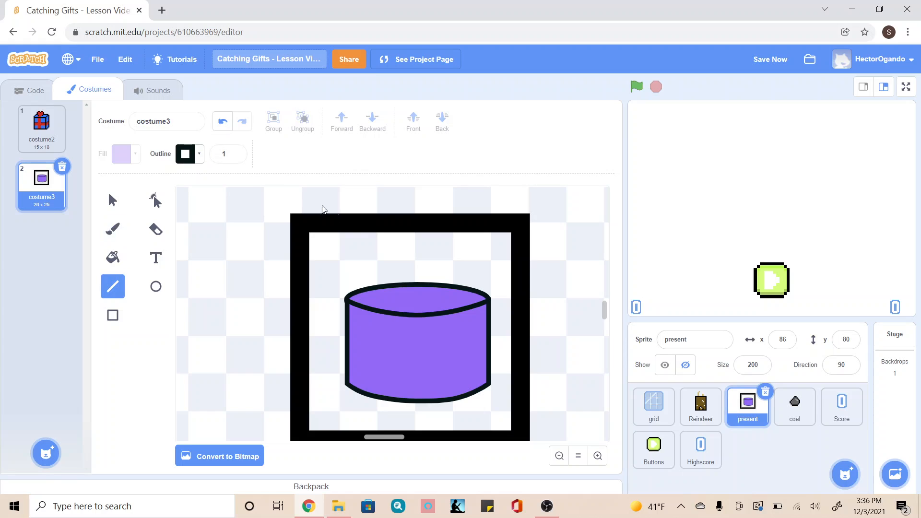
click(235, 155)
text(1)
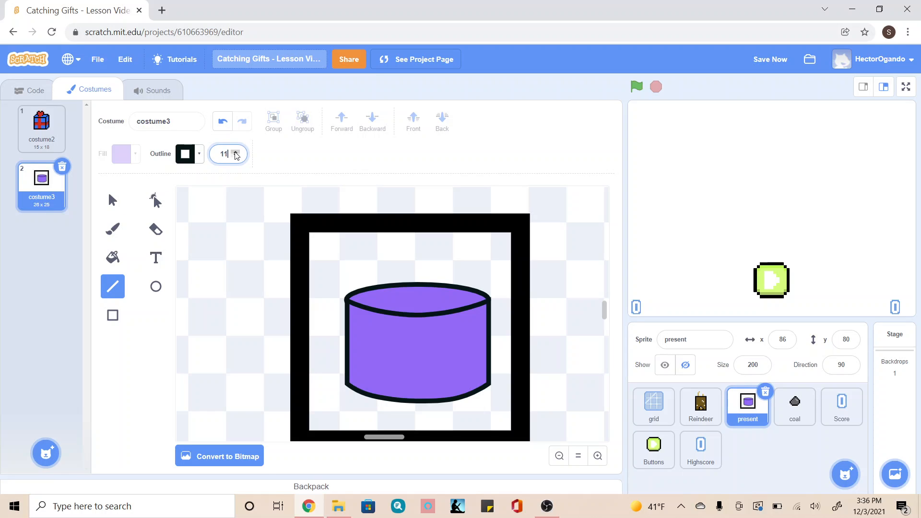
click(186, 154)
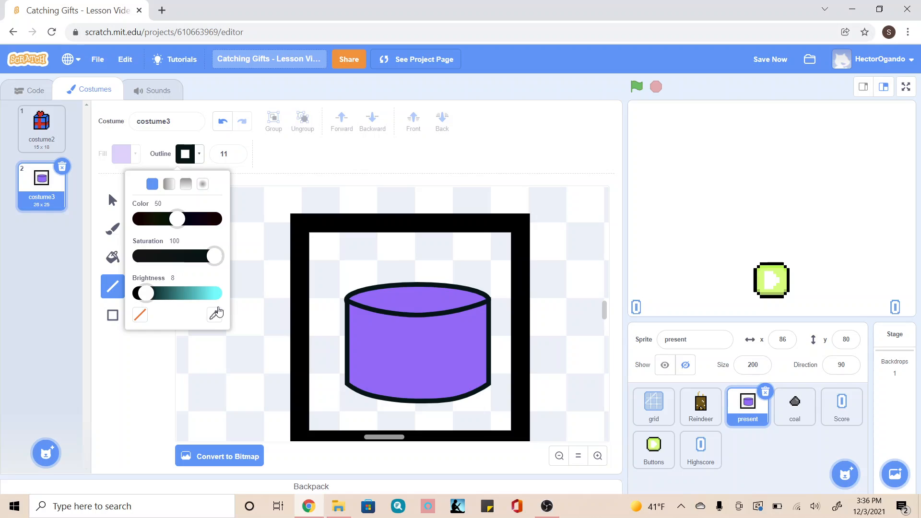
click(213, 294)
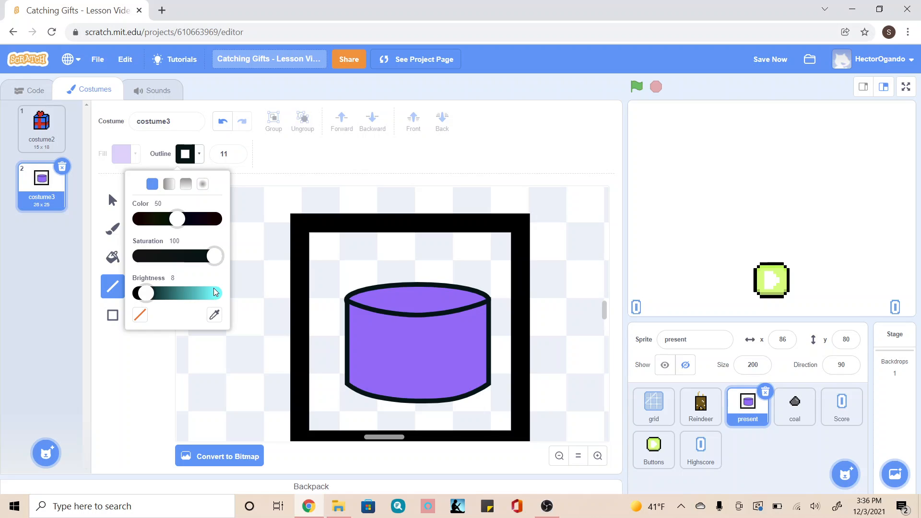
click(136, 219)
click(135, 346)
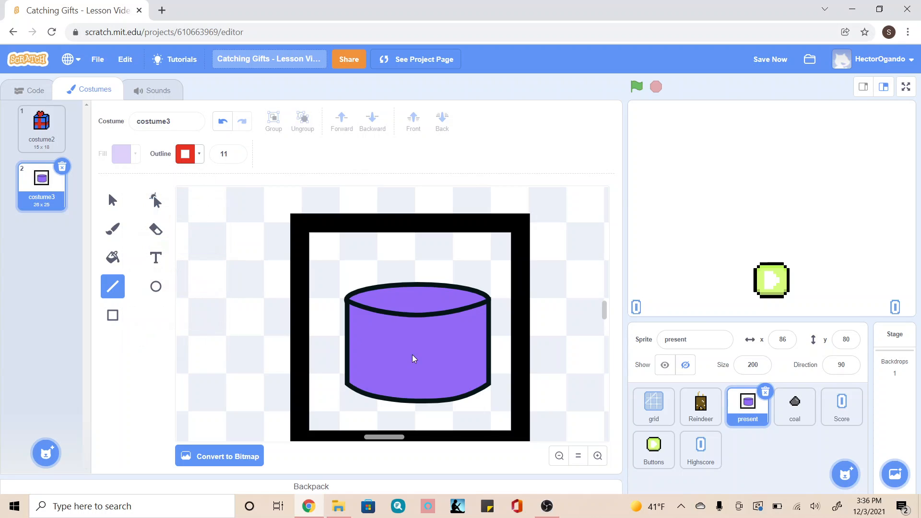
drag(416, 401, 417, 384)
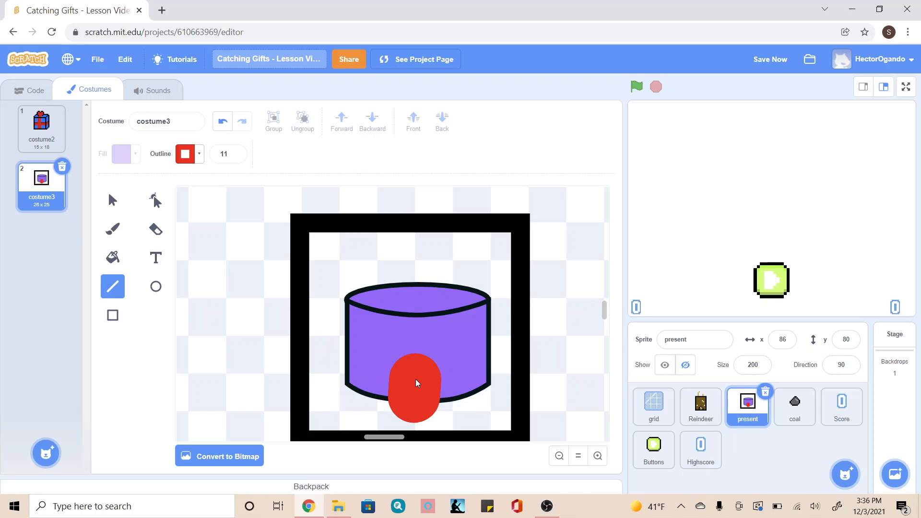
click(225, 126)
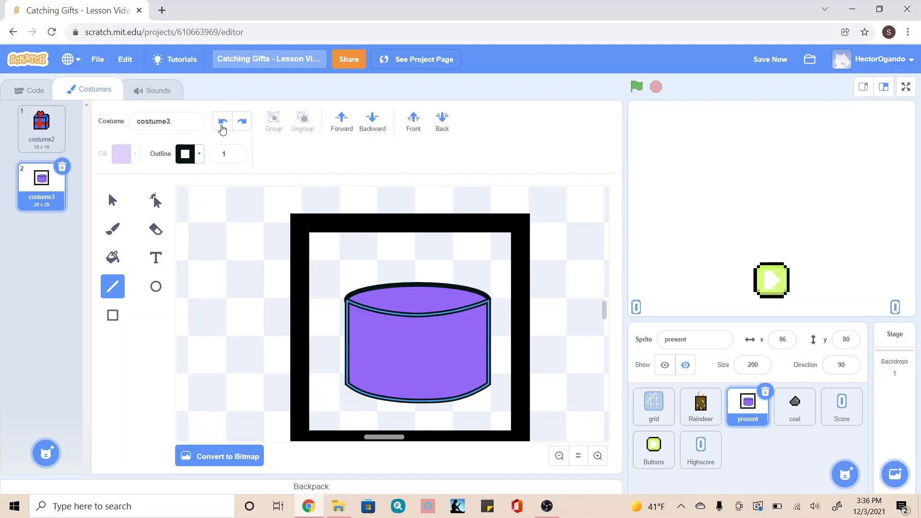
Try an outline brightness of 65 while the cylinder's body is selected, and undo the colour change.
click(223, 154)
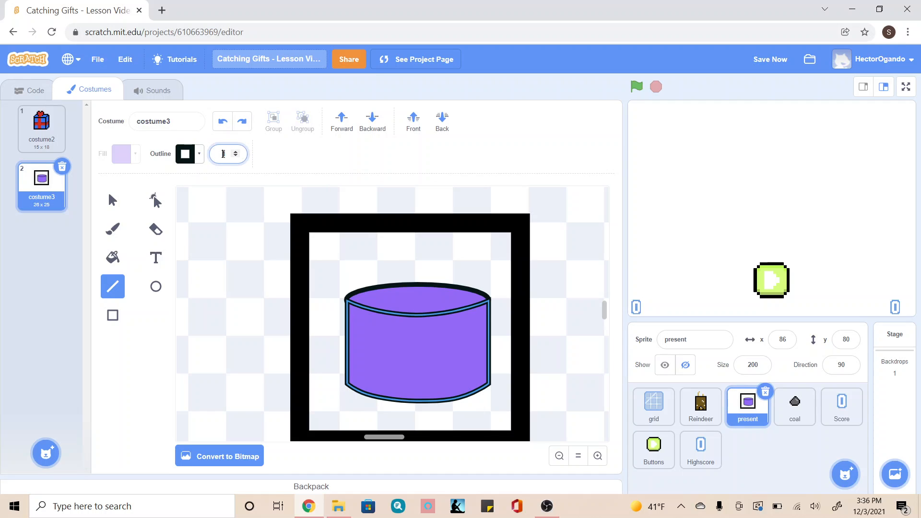
click(195, 156)
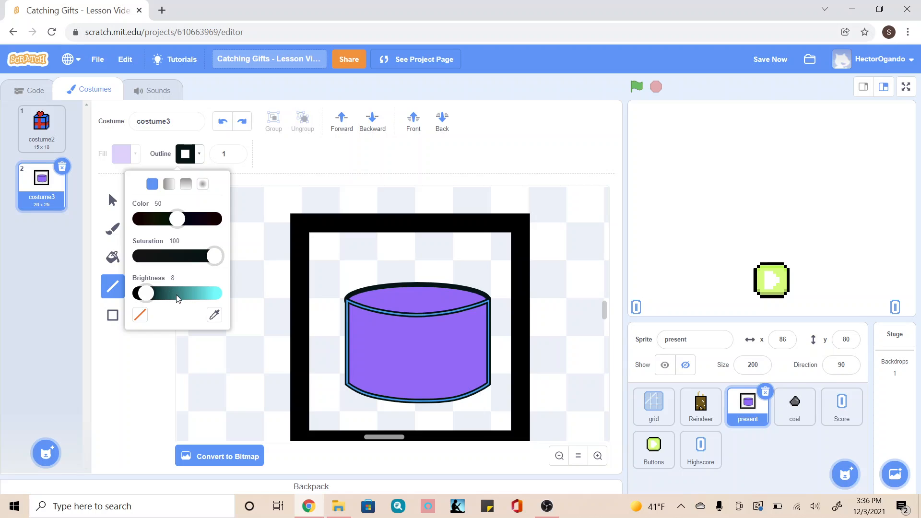
drag(178, 297, 189, 298)
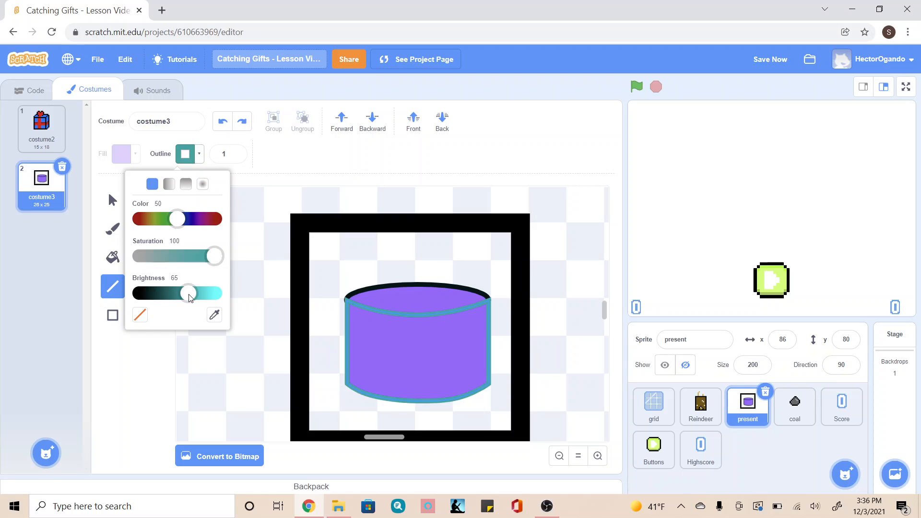
click(139, 355)
click(219, 123)
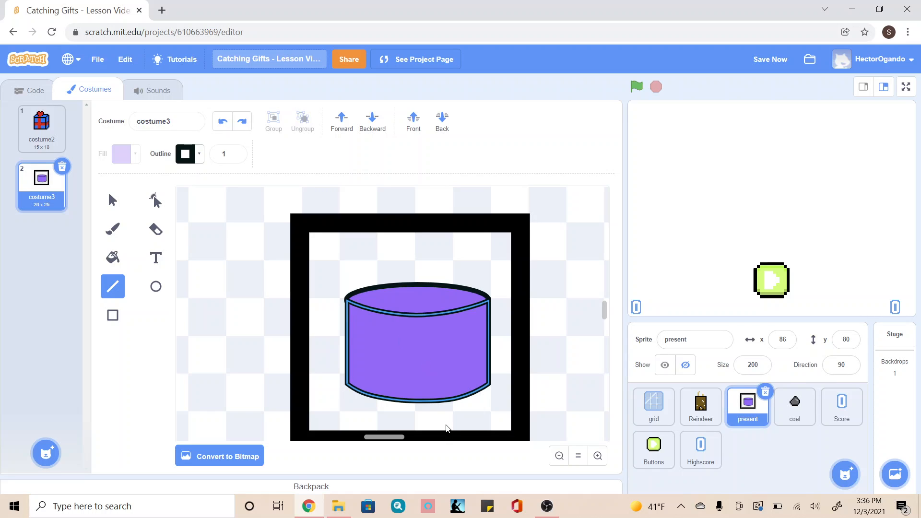
Draw a vertical line down the middle of the cylinder's body, set its width to 3 and nudge it slightly upward into place.
drag(420, 402, 419, 317)
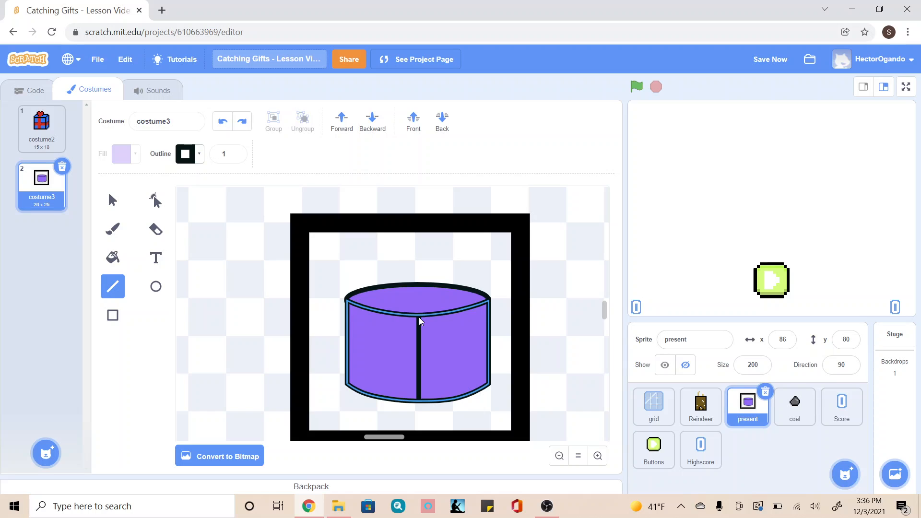
click(112, 200)
click(441, 346)
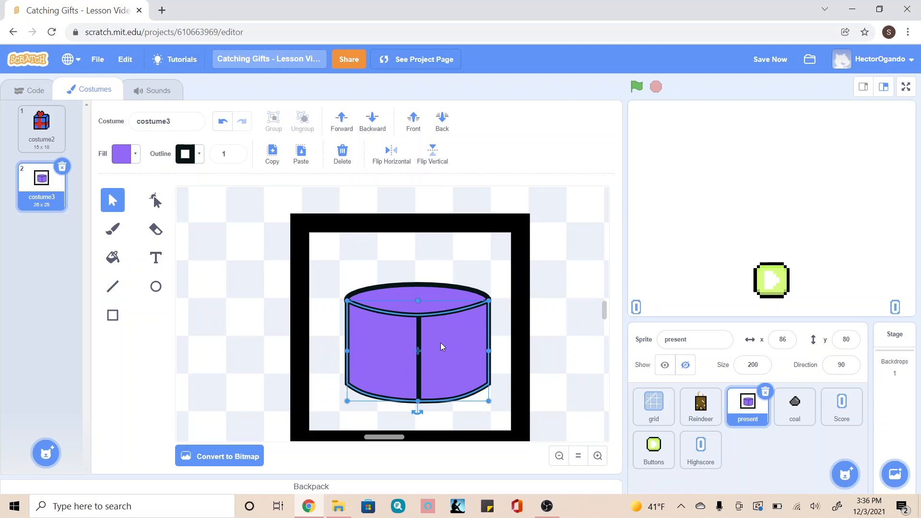
click(418, 353)
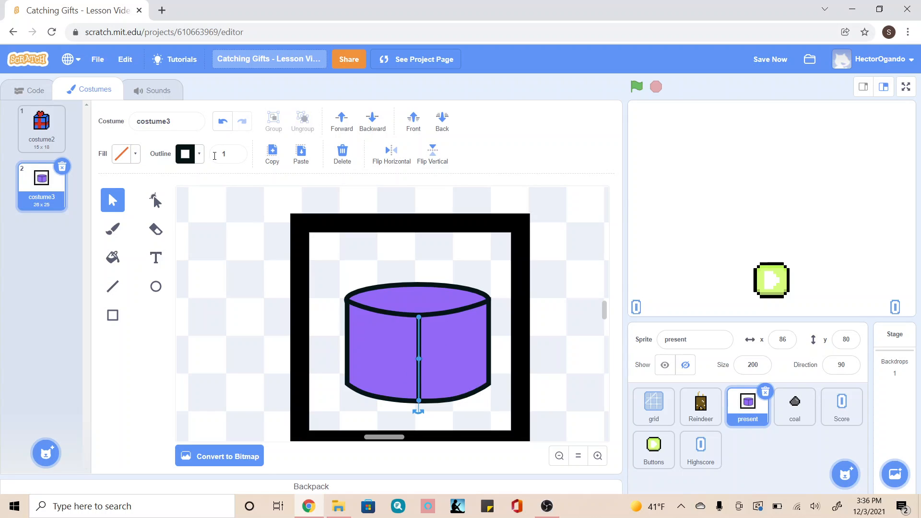
click(234, 151)
click(234, 151)
click(234, 151)
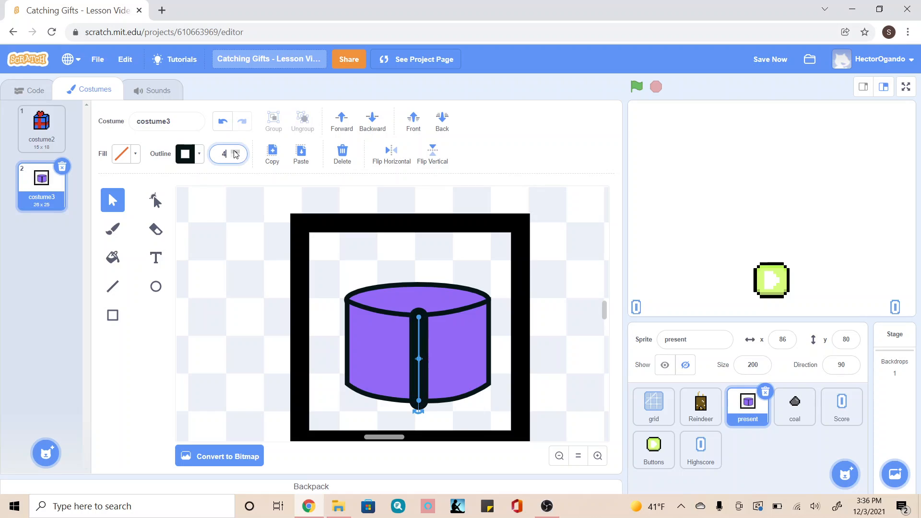
click(235, 157)
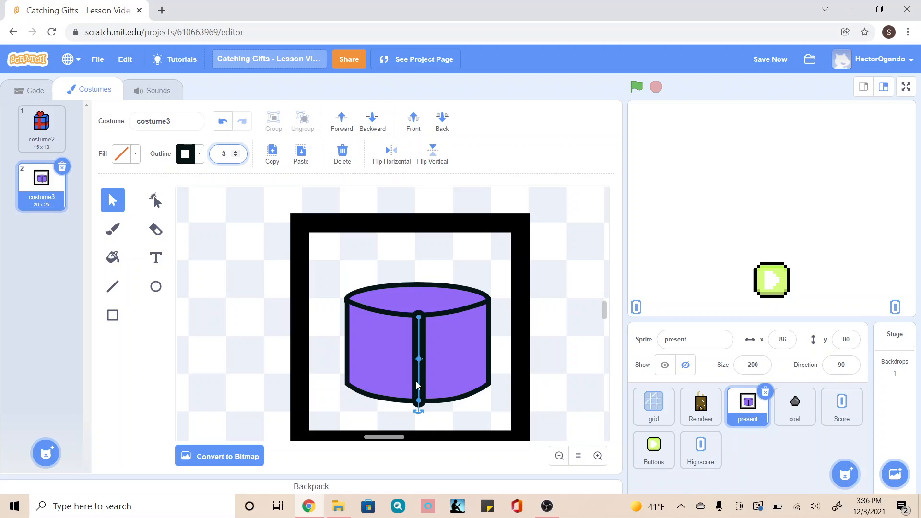
click(418, 378)
drag(418, 374, 416, 373)
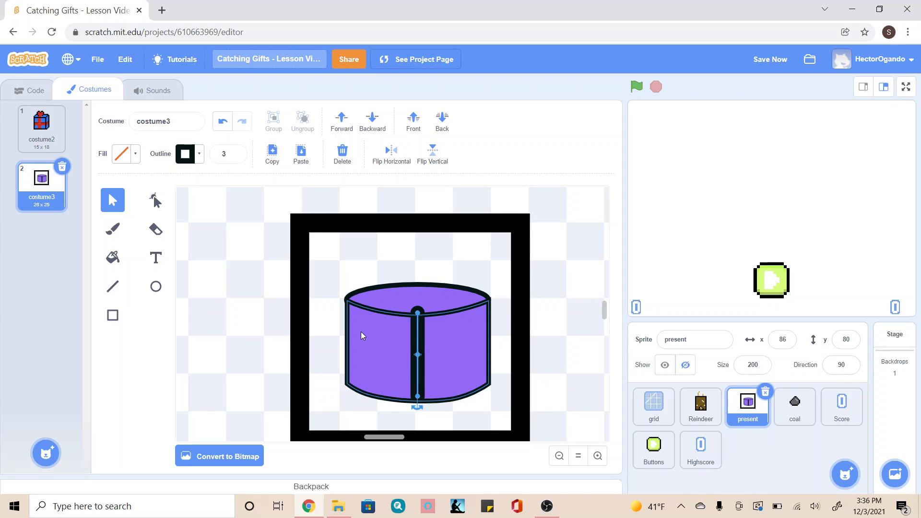
Recolour the vertical line dark red with color 0, saturation 100 and brightness 74.
click(189, 155)
click(138, 219)
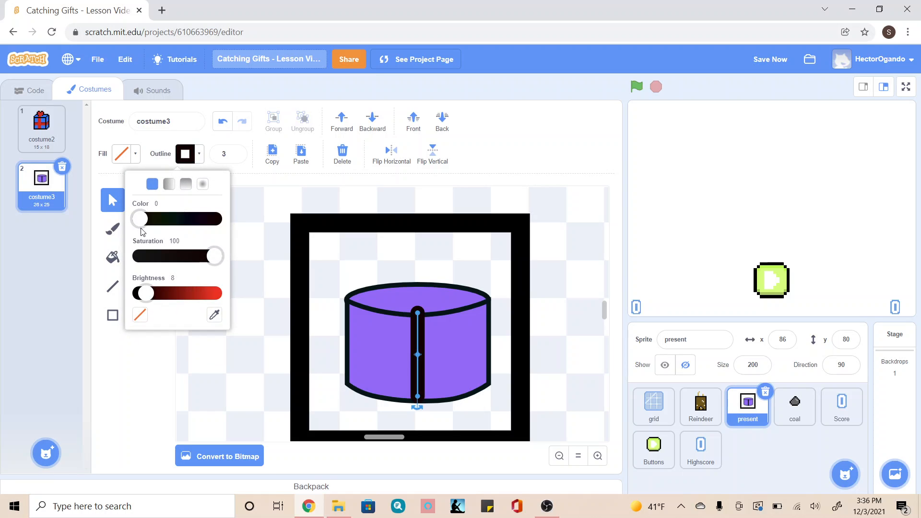
click(197, 294)
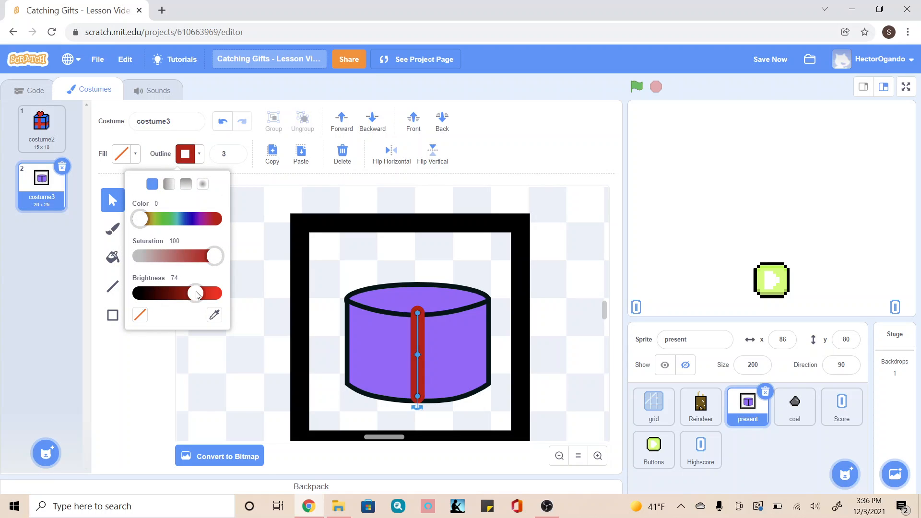
click(181, 369)
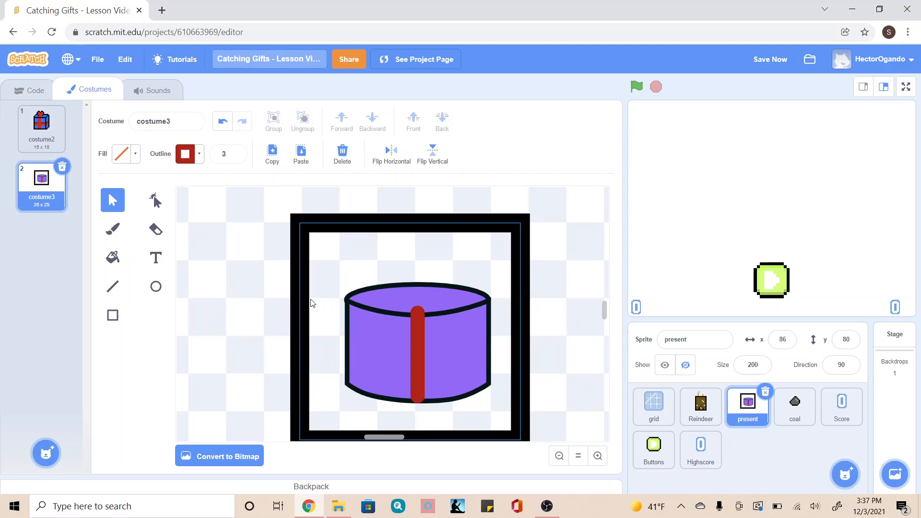
Draw a short diagonal red ribbon across the cylinder's top from the vertical ribbon's upper end to the back edge, and adjust its position.
click(116, 291)
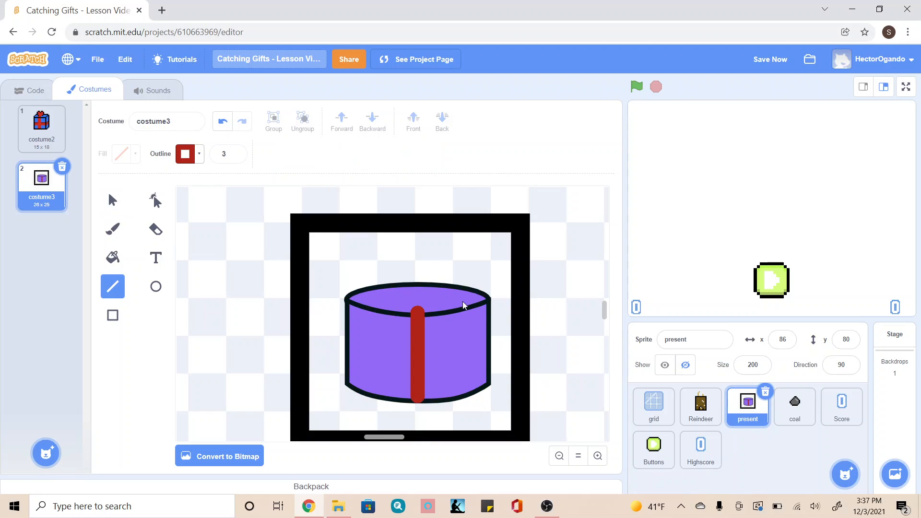
drag(418, 308, 442, 295)
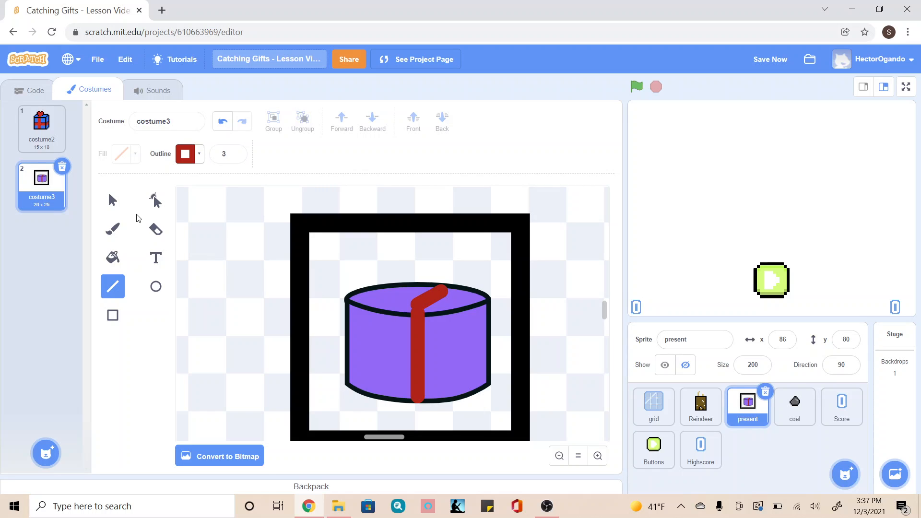
click(112, 200)
drag(421, 301, 444, 294)
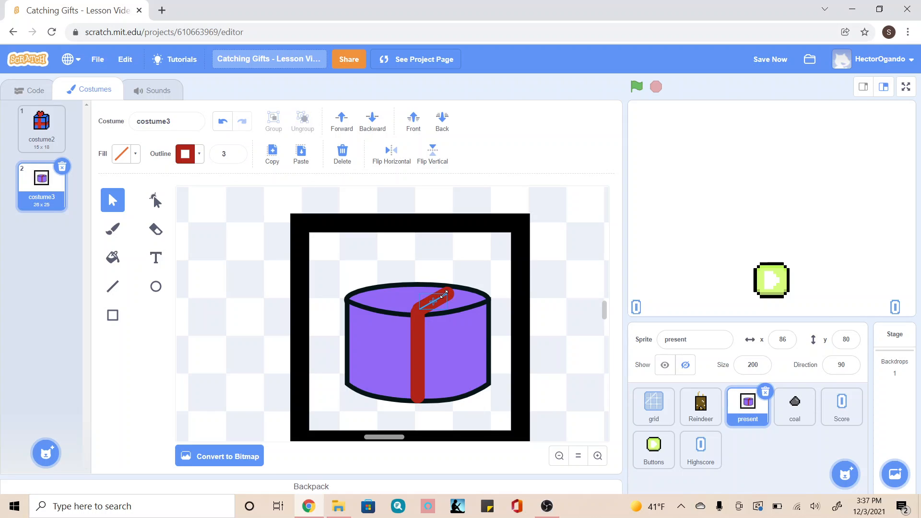
click(221, 316)
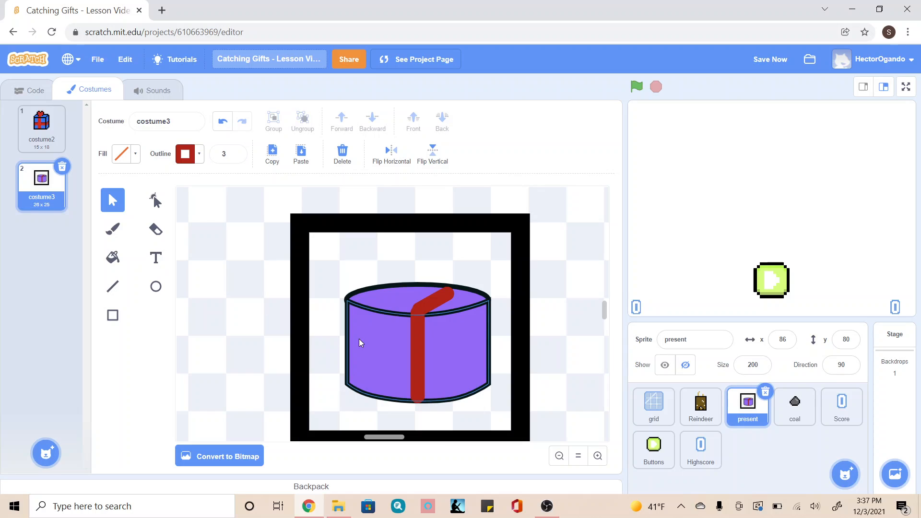
Draw a red ribbon across the body from side to side at mid-height, and bend its middle downward into a curve.
click(113, 287)
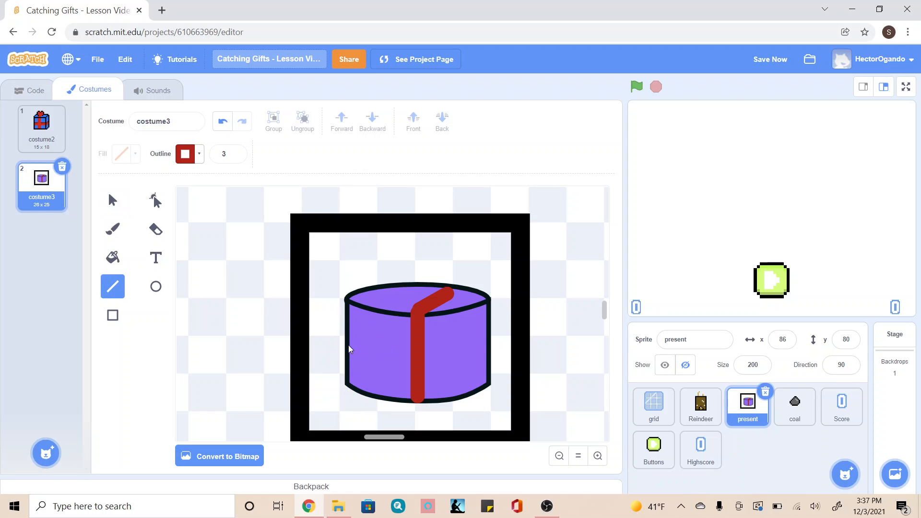
mouse_move(349, 346)
mouse_down()
mouse_move(407, 353)
mouse_move(472, 343)
mouse_move(484, 351)
mouse_up()
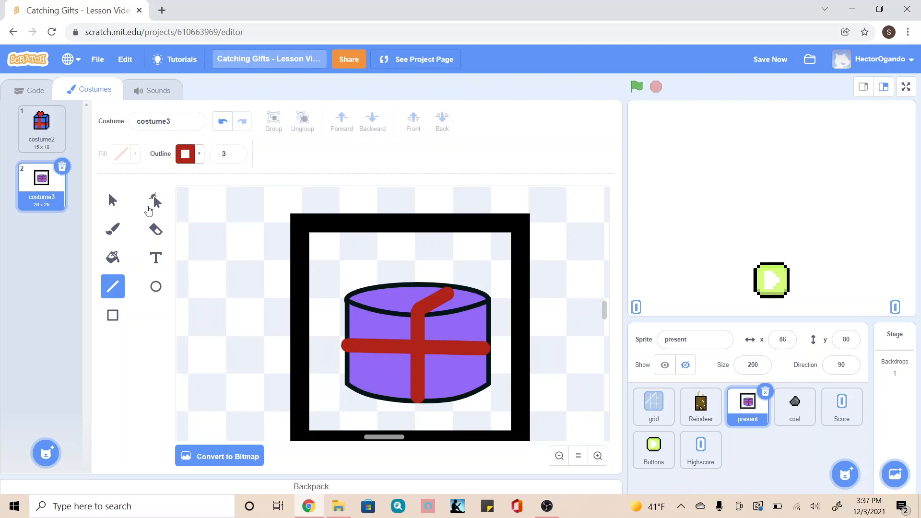
click(150, 209)
mouse_move(421, 349)
mouse_down()
mouse_move(421, 359)
mouse_move(418, 338)
mouse_move(413, 361)
mouse_up()
click(412, 342)
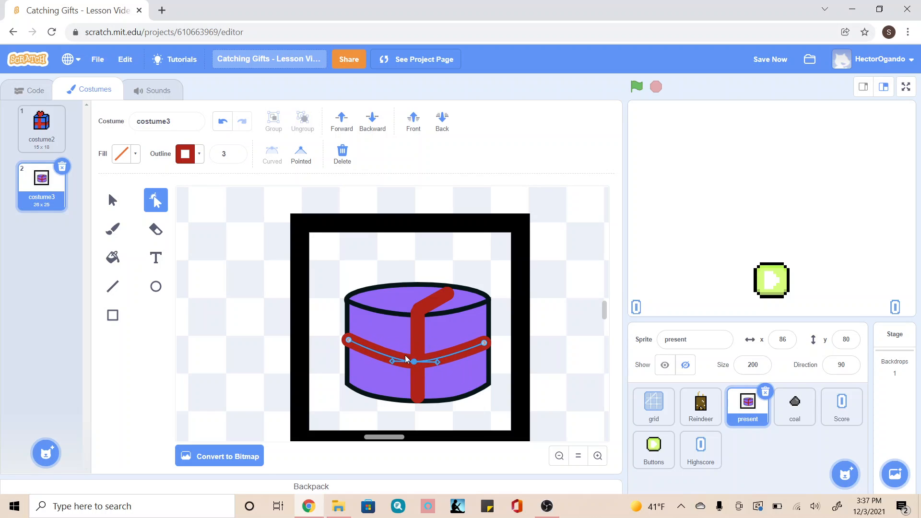
click(334, 333)
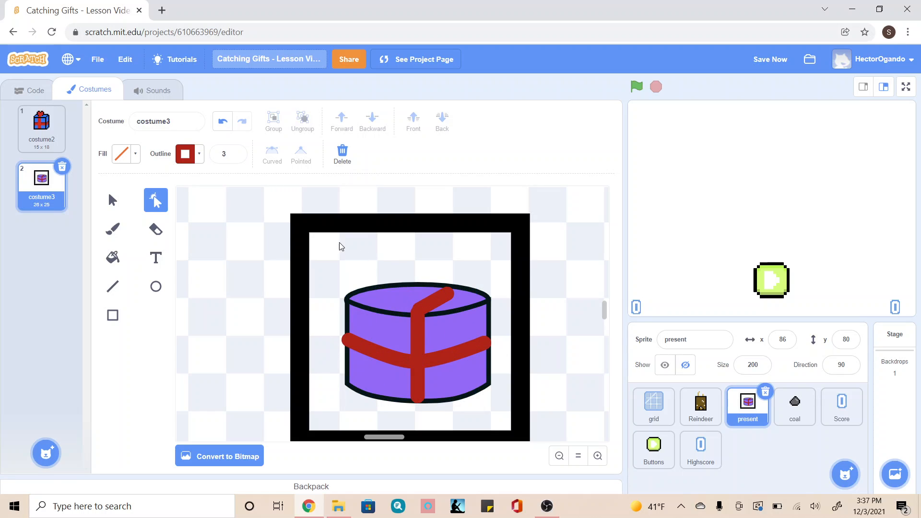
Delete the square frame around the gift, and view costume2 for comparison before returning to costume3.
click(112, 209)
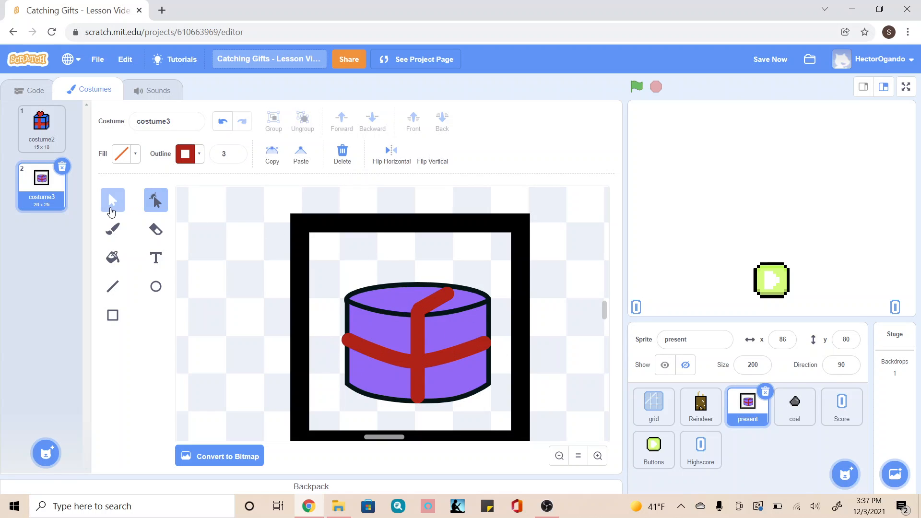
click(298, 234)
key(Delete)
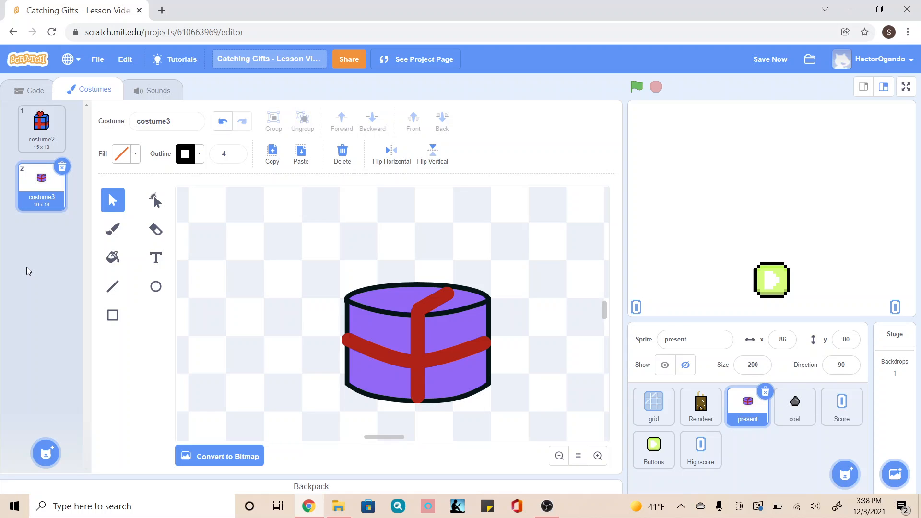
click(39, 111)
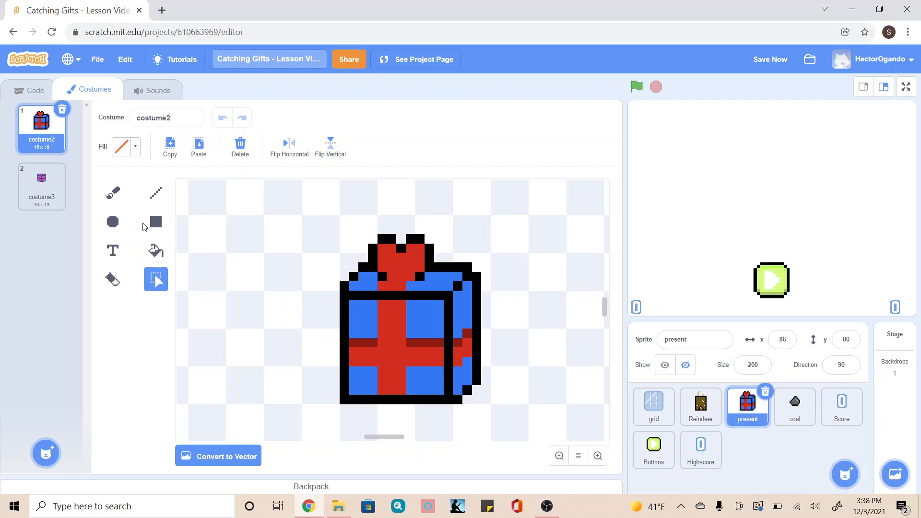
click(38, 205)
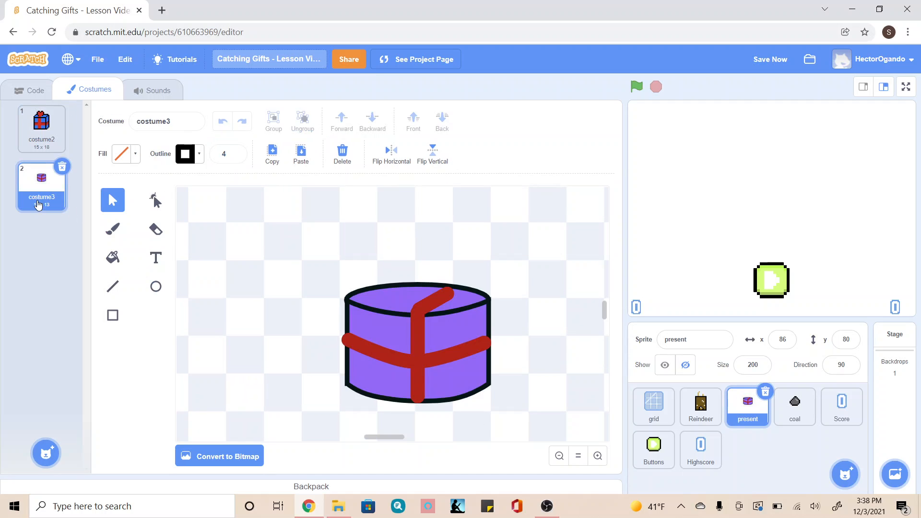